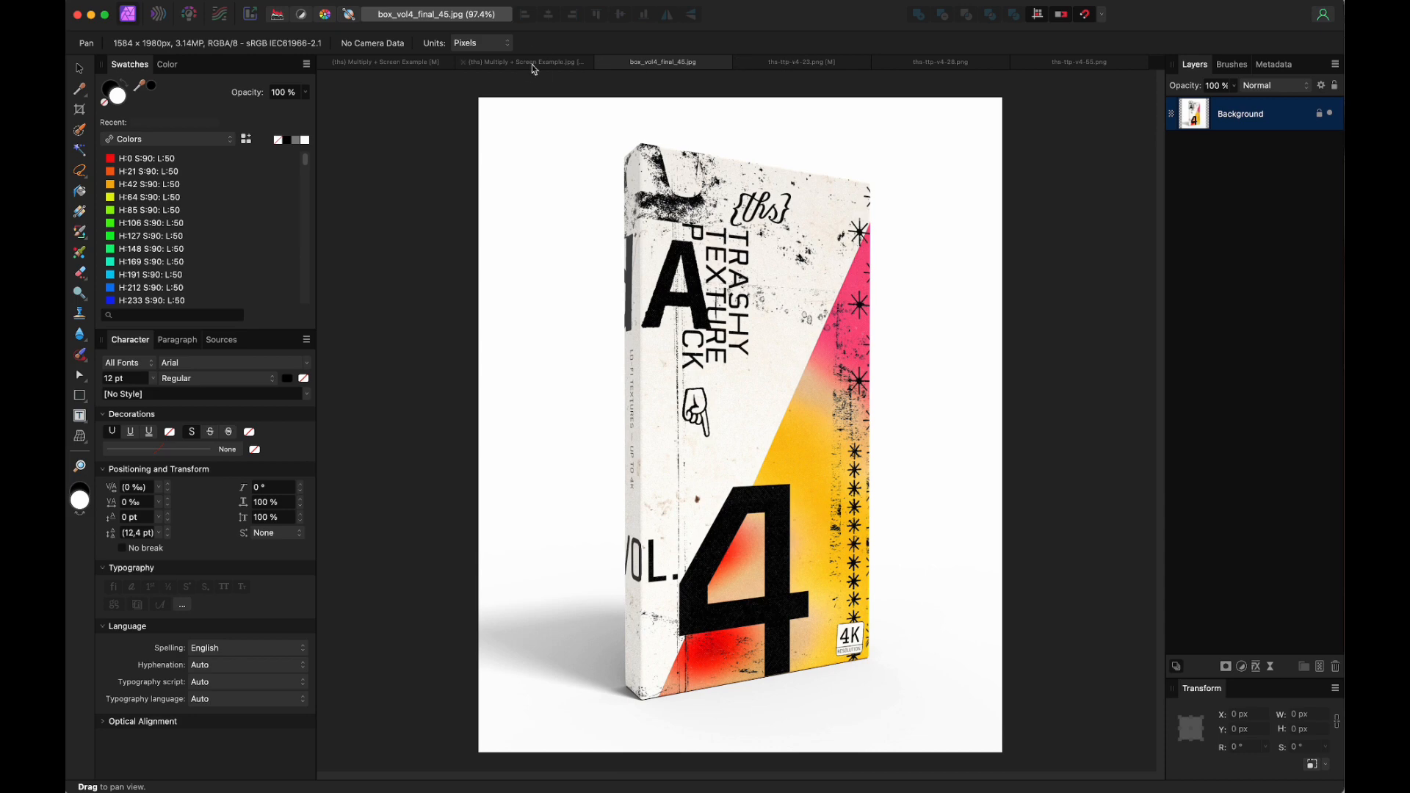
Step: Review the open example artwork and the three texture files ths-ttp-v4-23, ths-ttp-v4-28 and ths-ttp-v4-55
{"action": "left_click", "coordinate": [534, 66]}
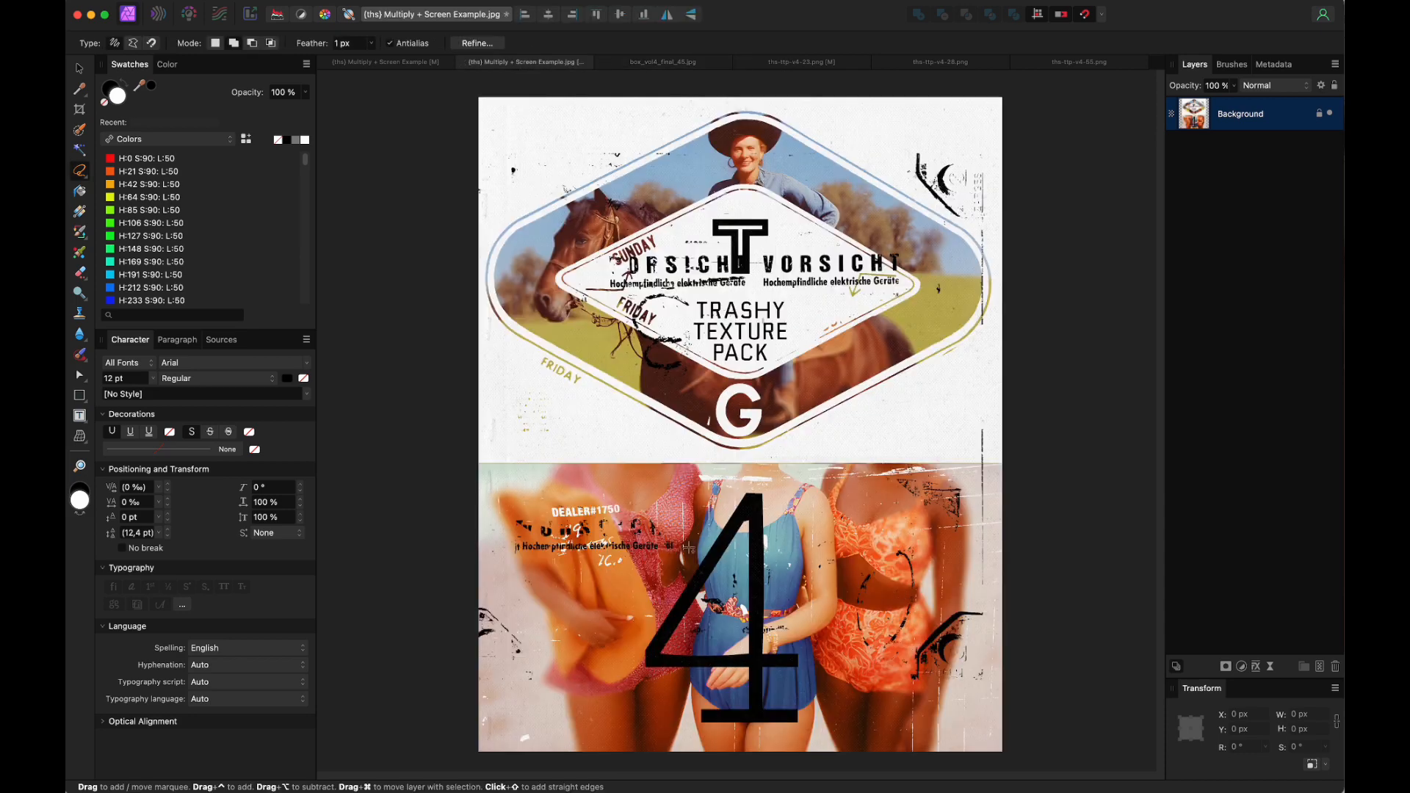
{"action": "left_click", "coordinate": [385, 65]}
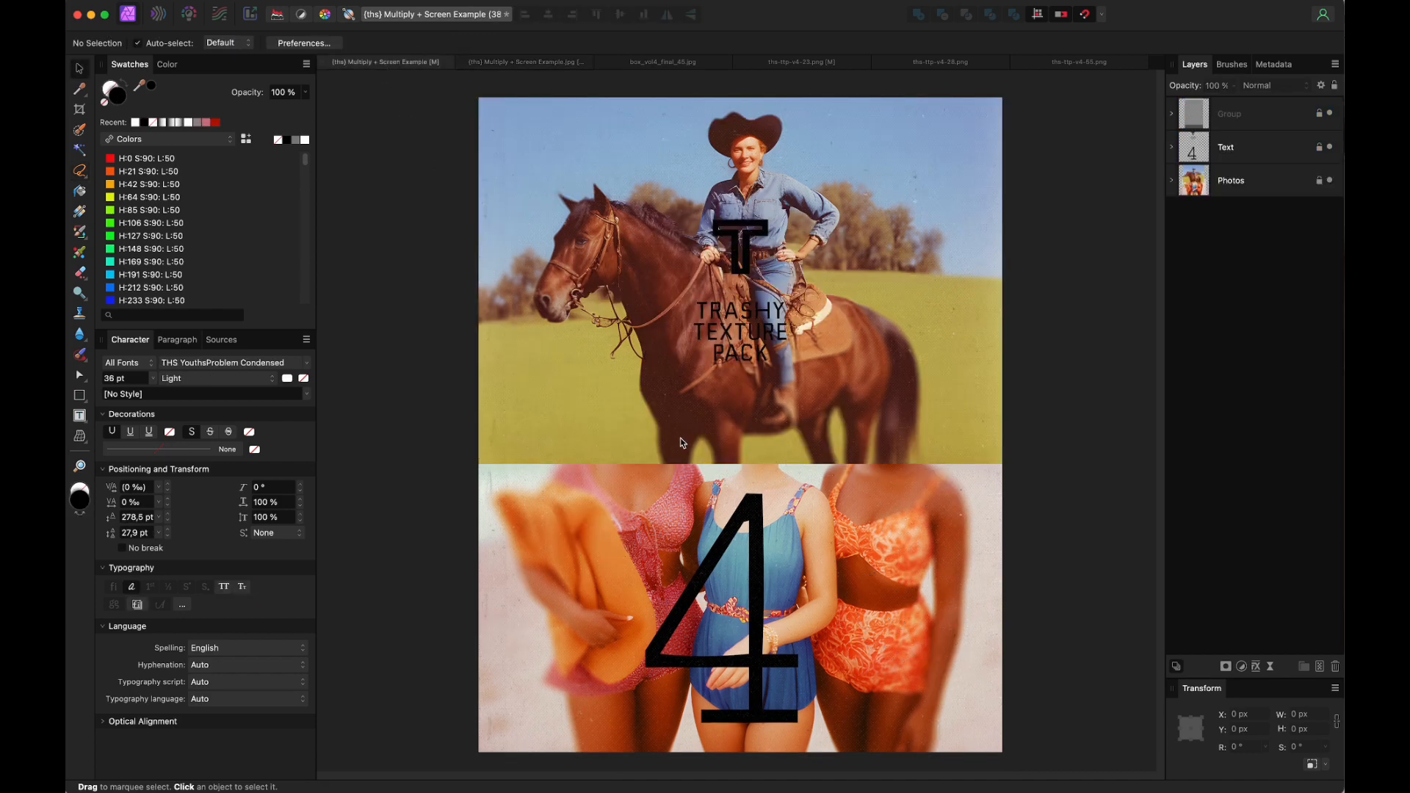
{"action": "left_click", "coordinate": [514, 63]}
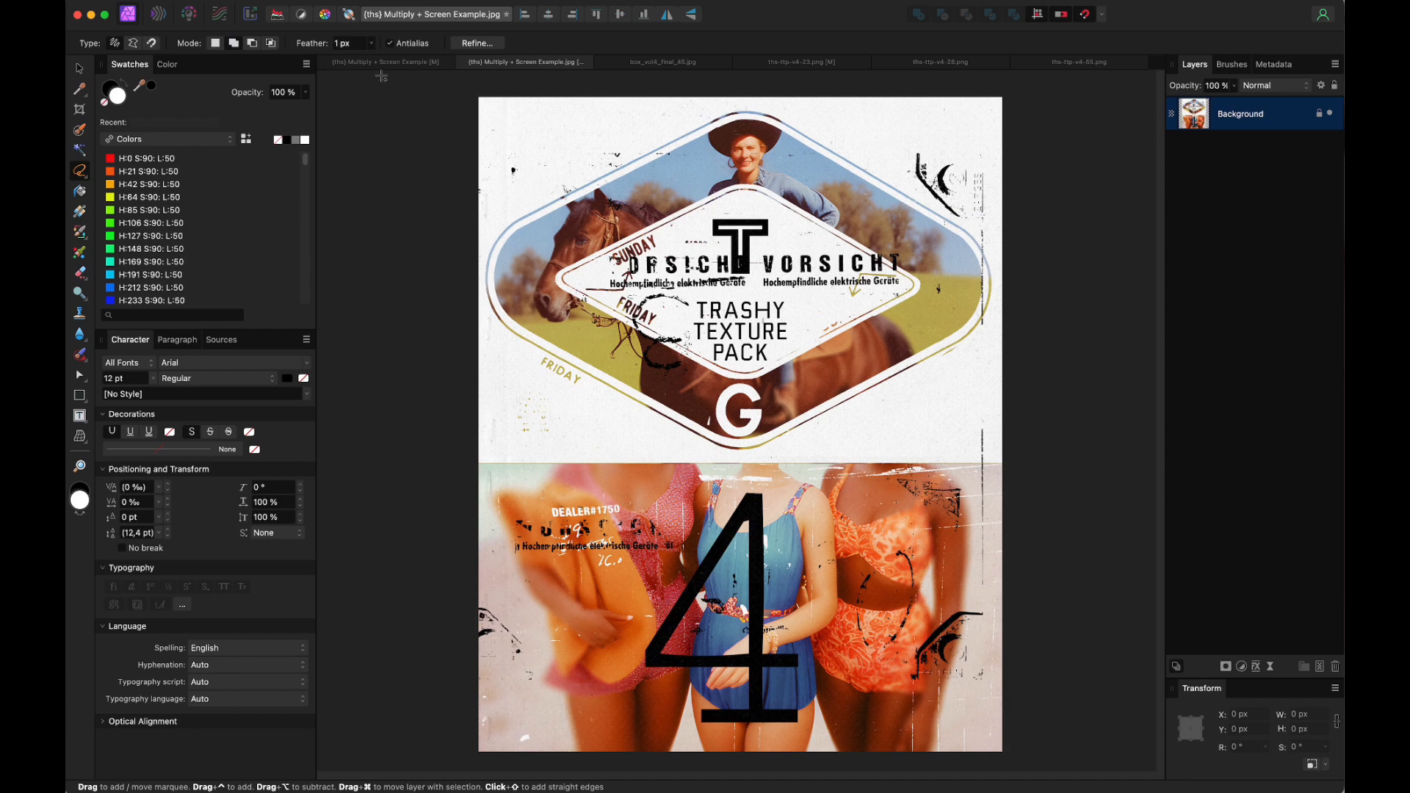
{"action": "left_click", "coordinate": [816, 65]}
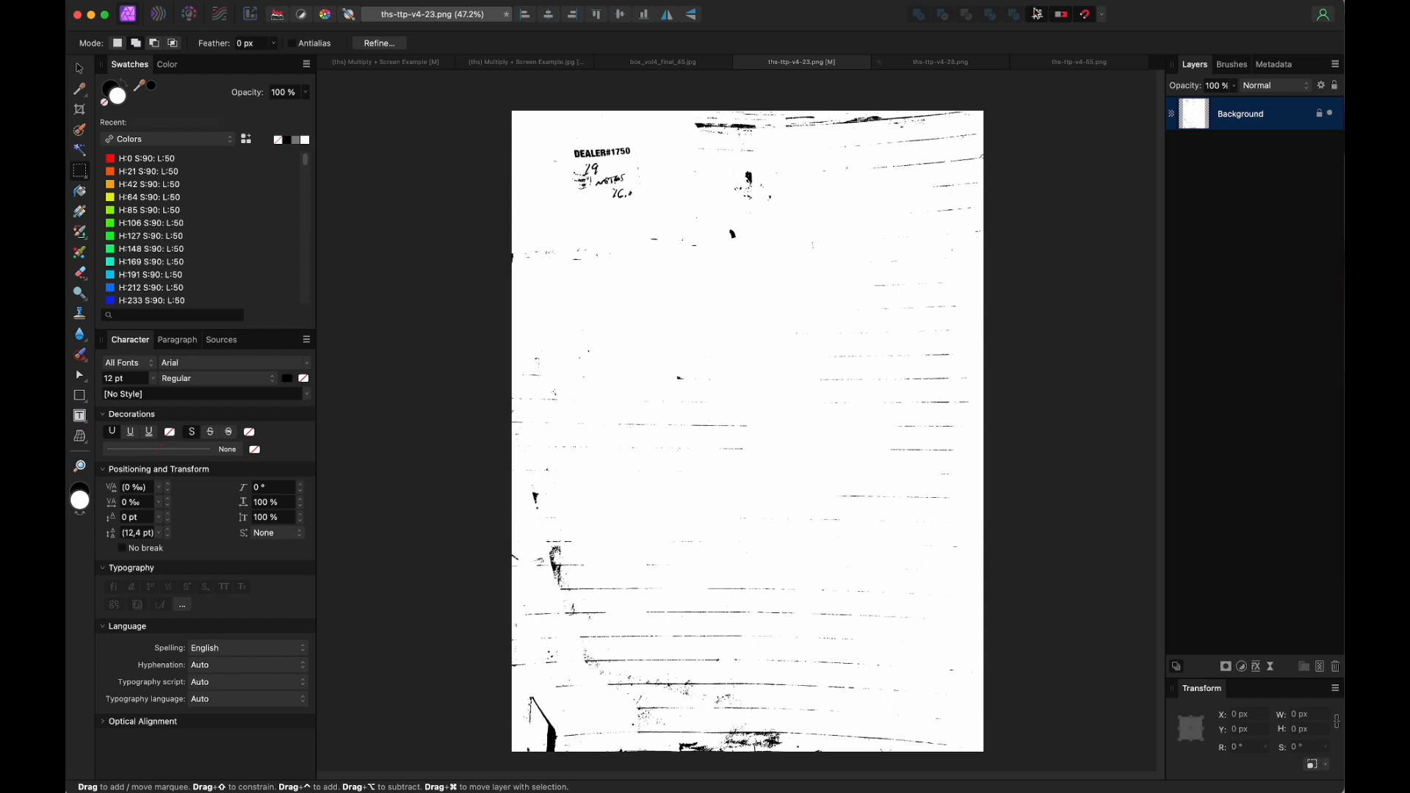
{"action": "left_click", "coordinate": [931, 65]}
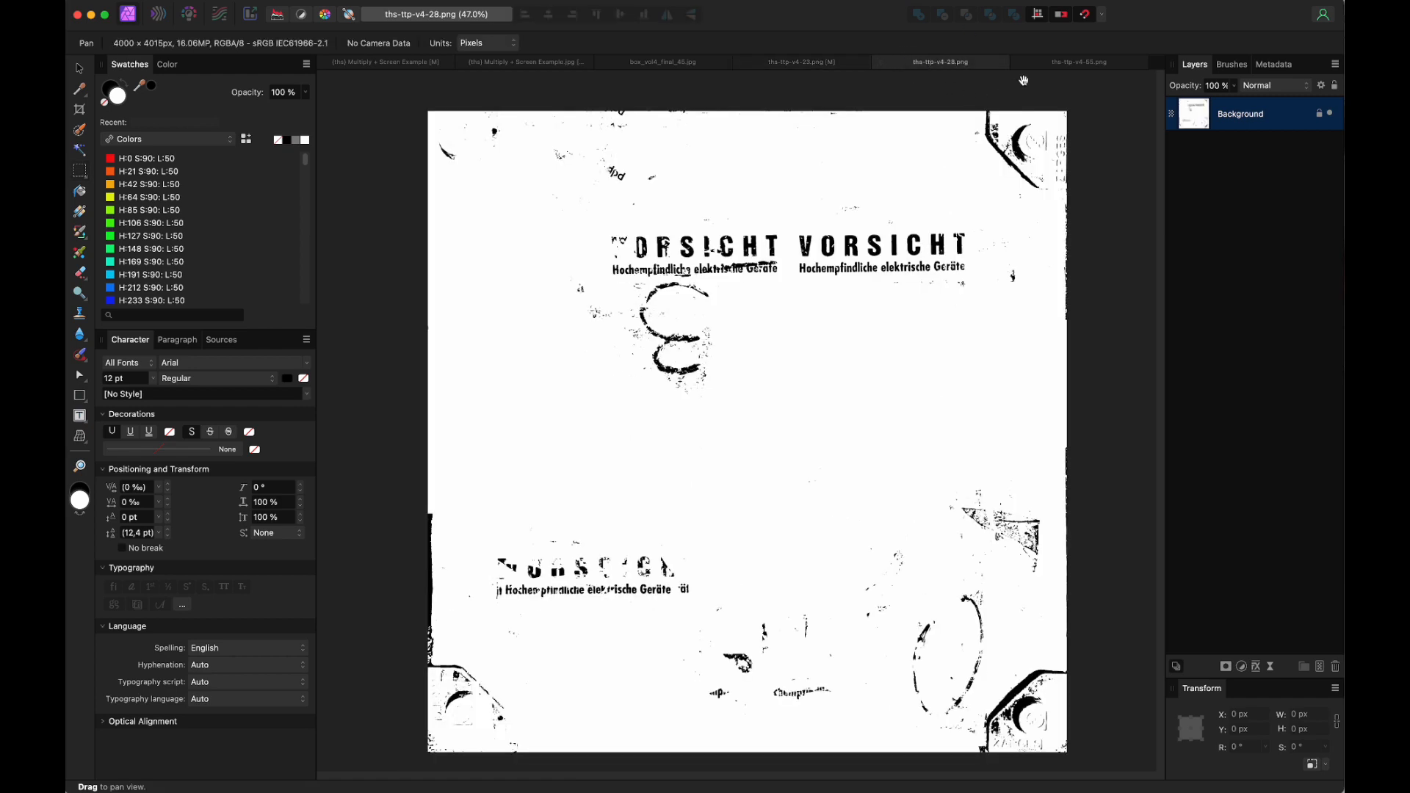
{"action": "left_click", "coordinate": [1073, 64]}
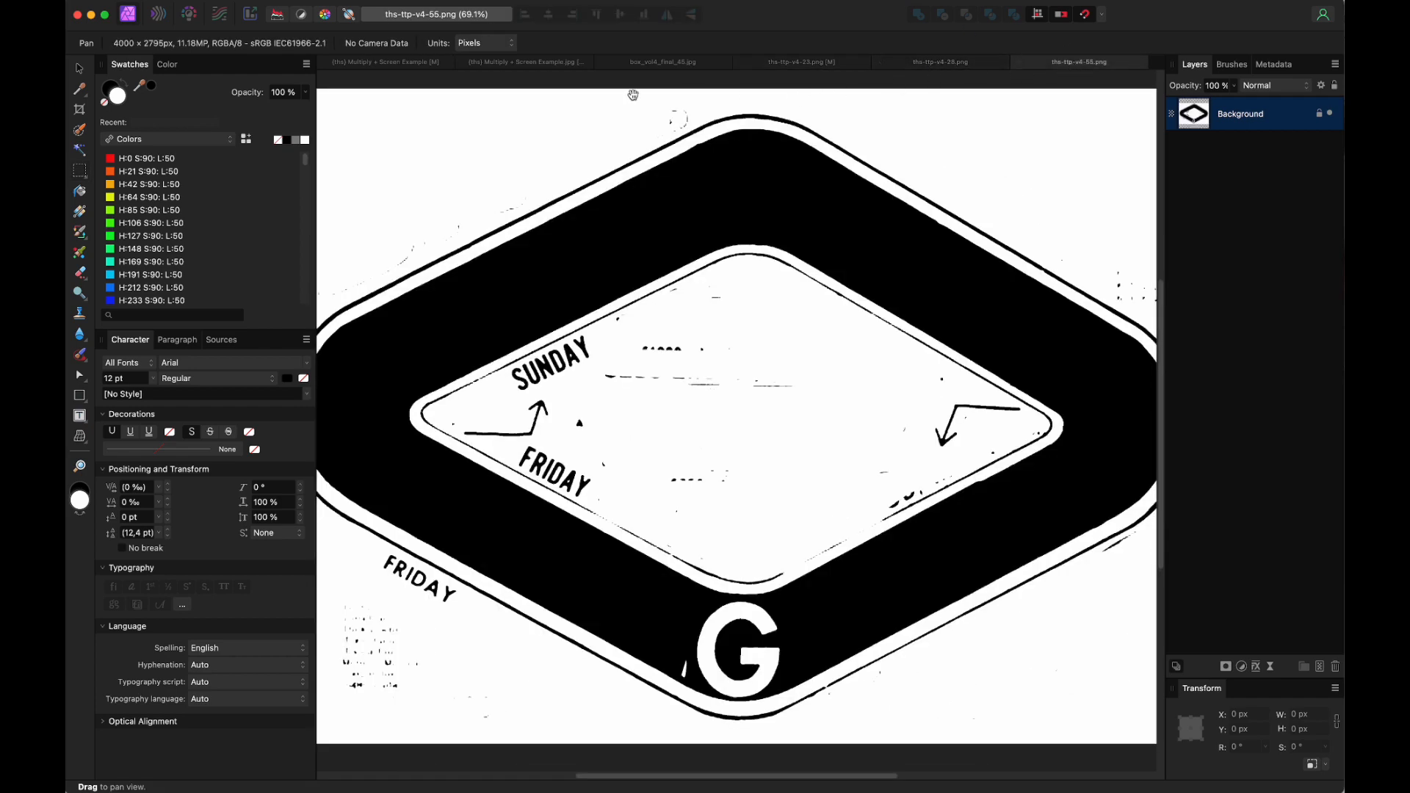
{"action": "left_click", "coordinate": [548, 66]}
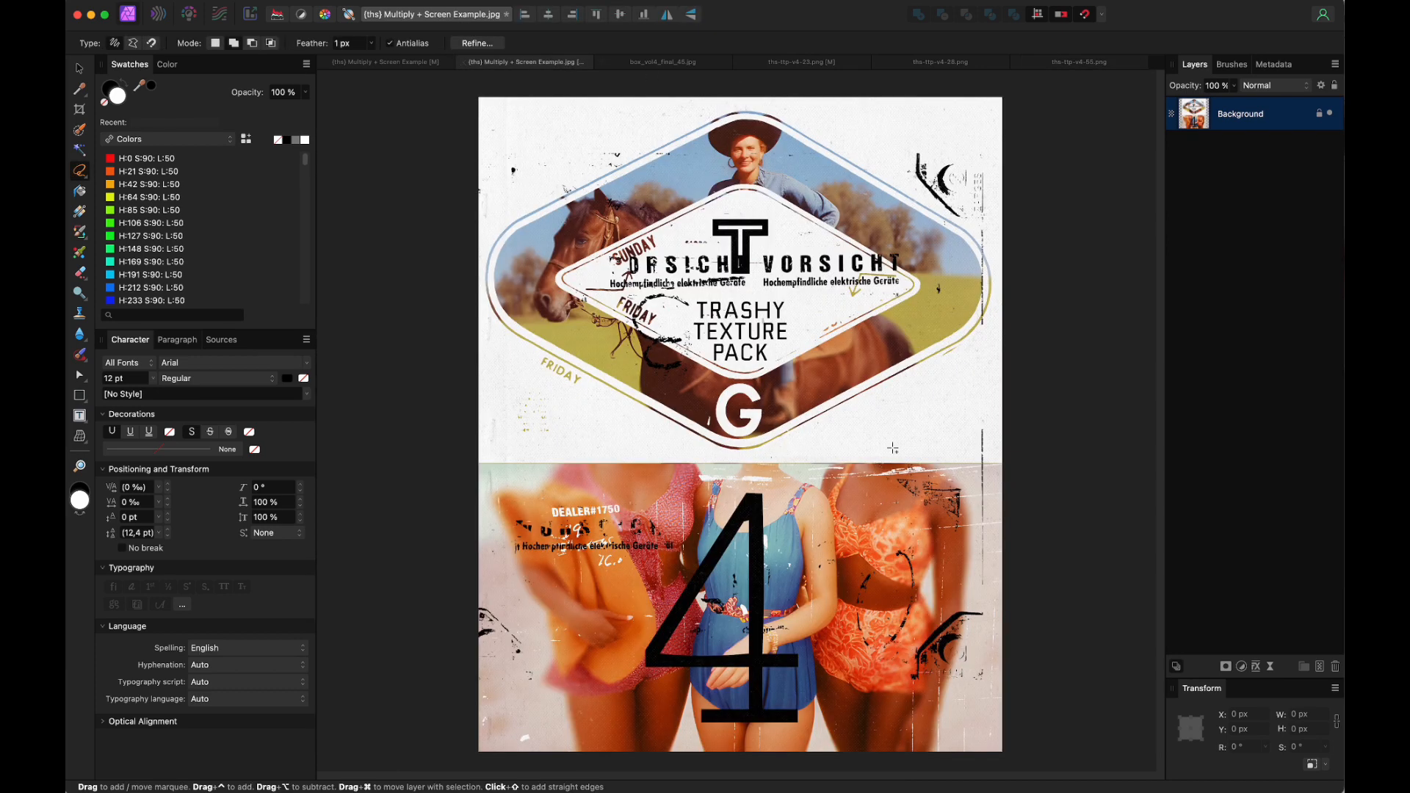
Step: Place the ths-ttp-v4-55 texture over the upper photo in the layered Multiply + Screen Example document, directly below the Text layer
{"action": "left_click", "coordinate": [353, 62]}
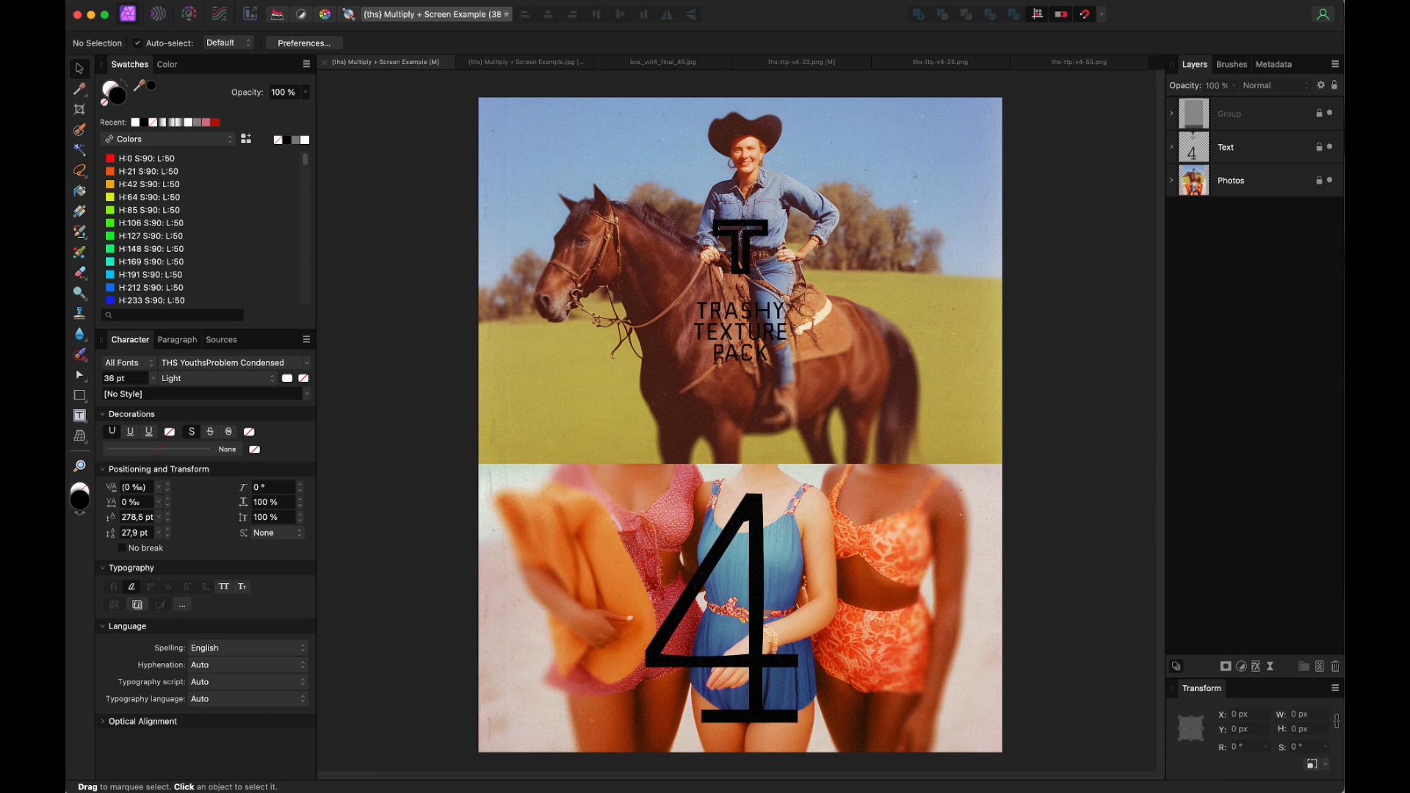
{"action": "left_click_drag", "start_coordinate": [1216, 372], "coordinate": [617, 183]}
{"action": "left_click", "coordinate": [190, 2]}
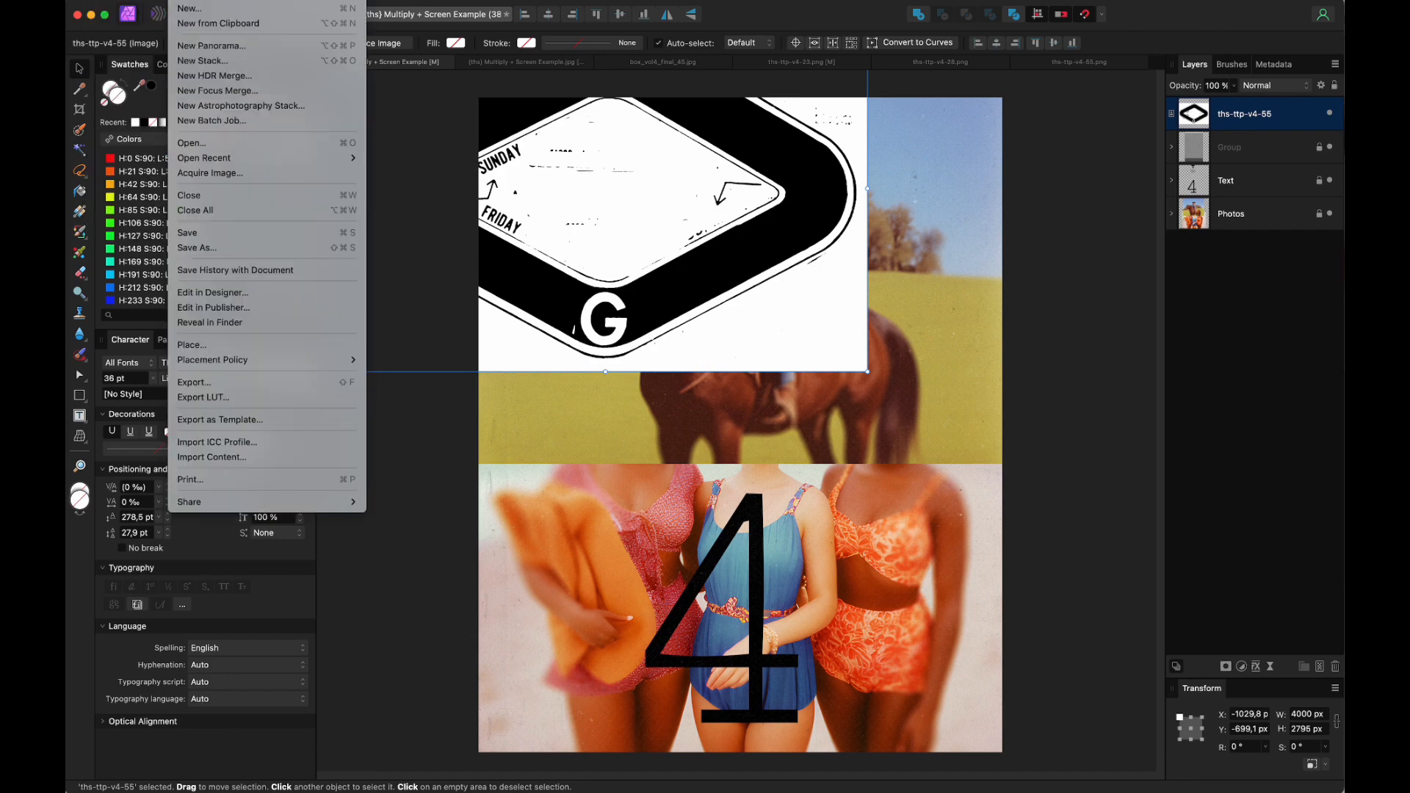
{"action": "left_click", "coordinate": [583, 215]}
{"action": "left_click_drag", "start_coordinate": [731, 289], "coordinate": [854, 362]}
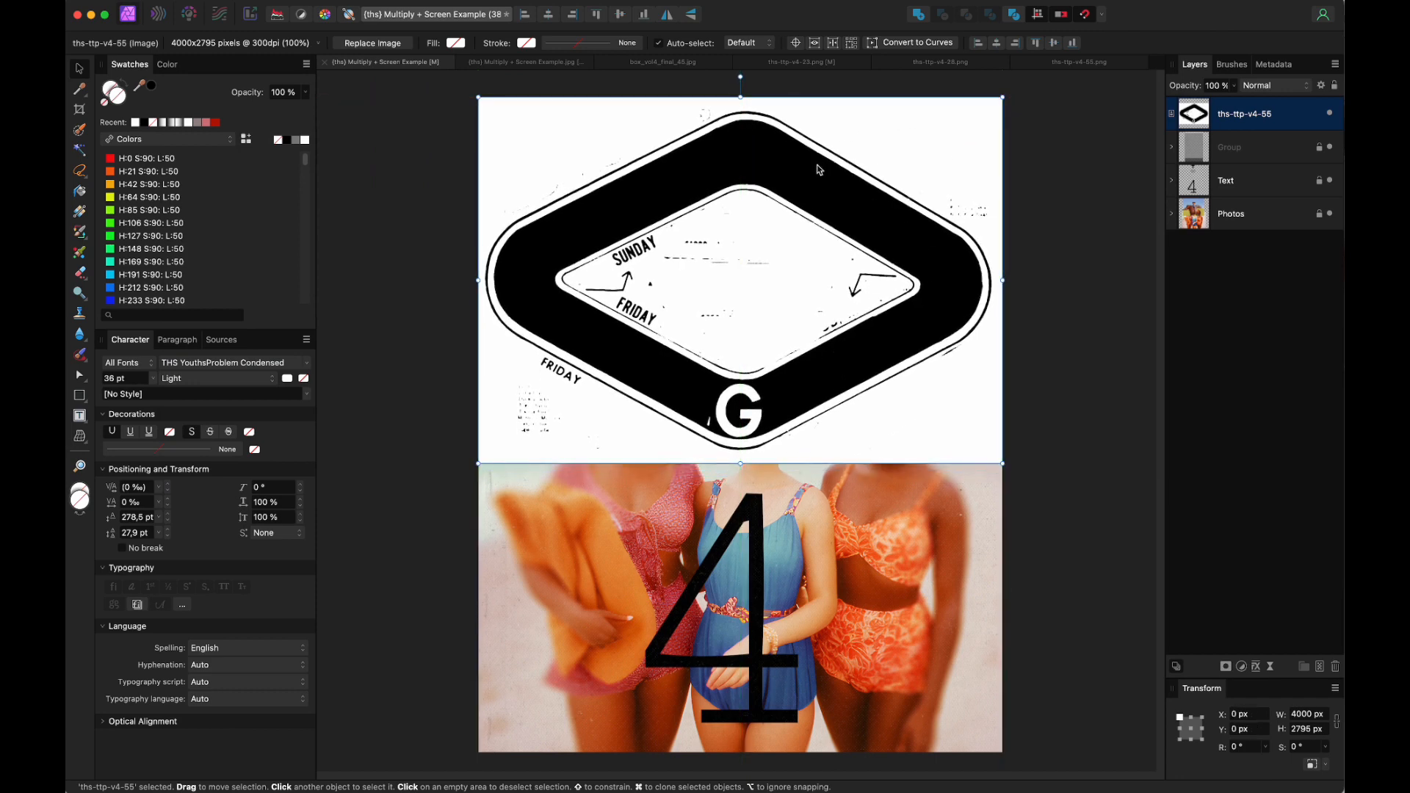
{"action": "left_click_drag", "start_coordinate": [1249, 119], "coordinate": [1246, 197]}
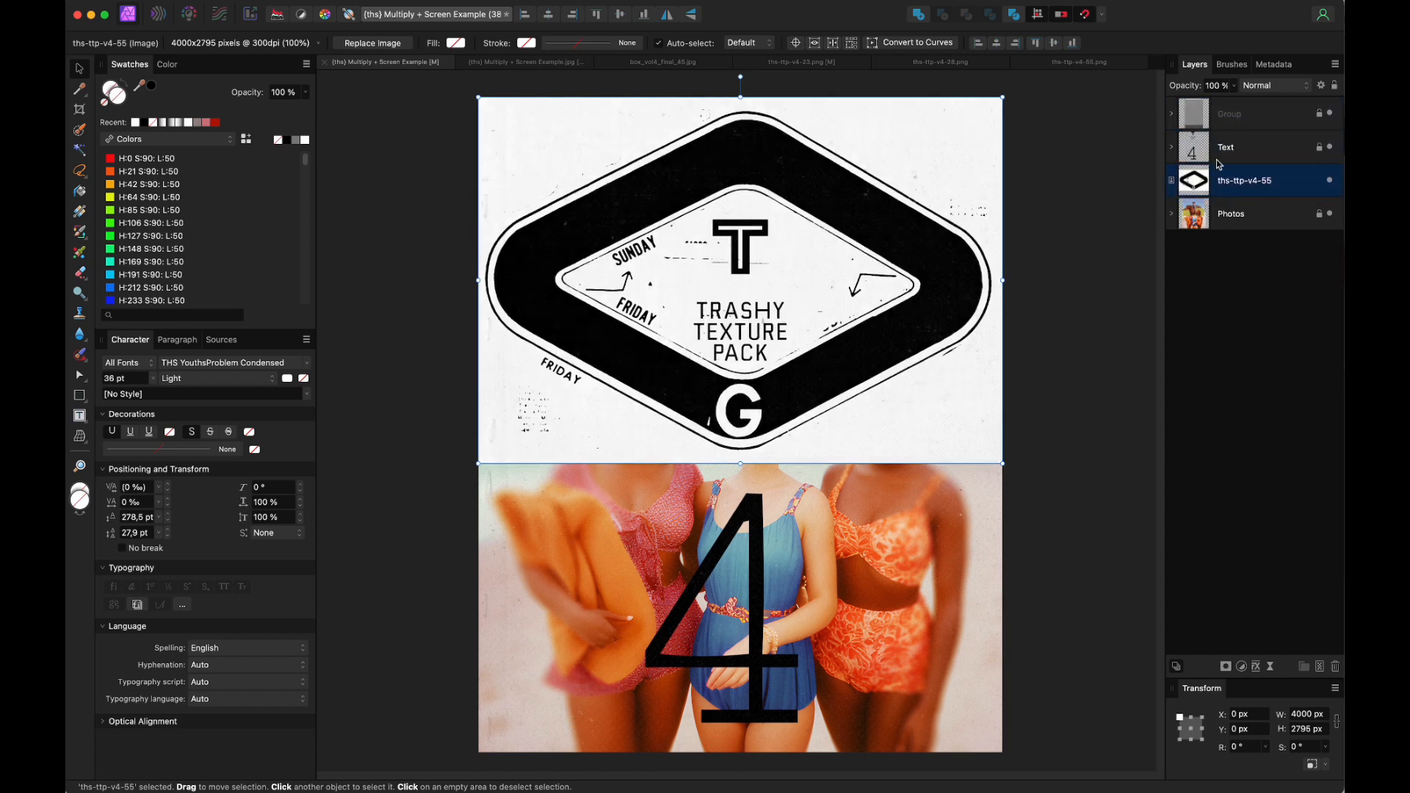
Step: Compare the Multiply and Screen blend modes on the ths-ttp-v4-55 texture and keep Screen
{"action": "left_click", "coordinate": [1270, 88]}
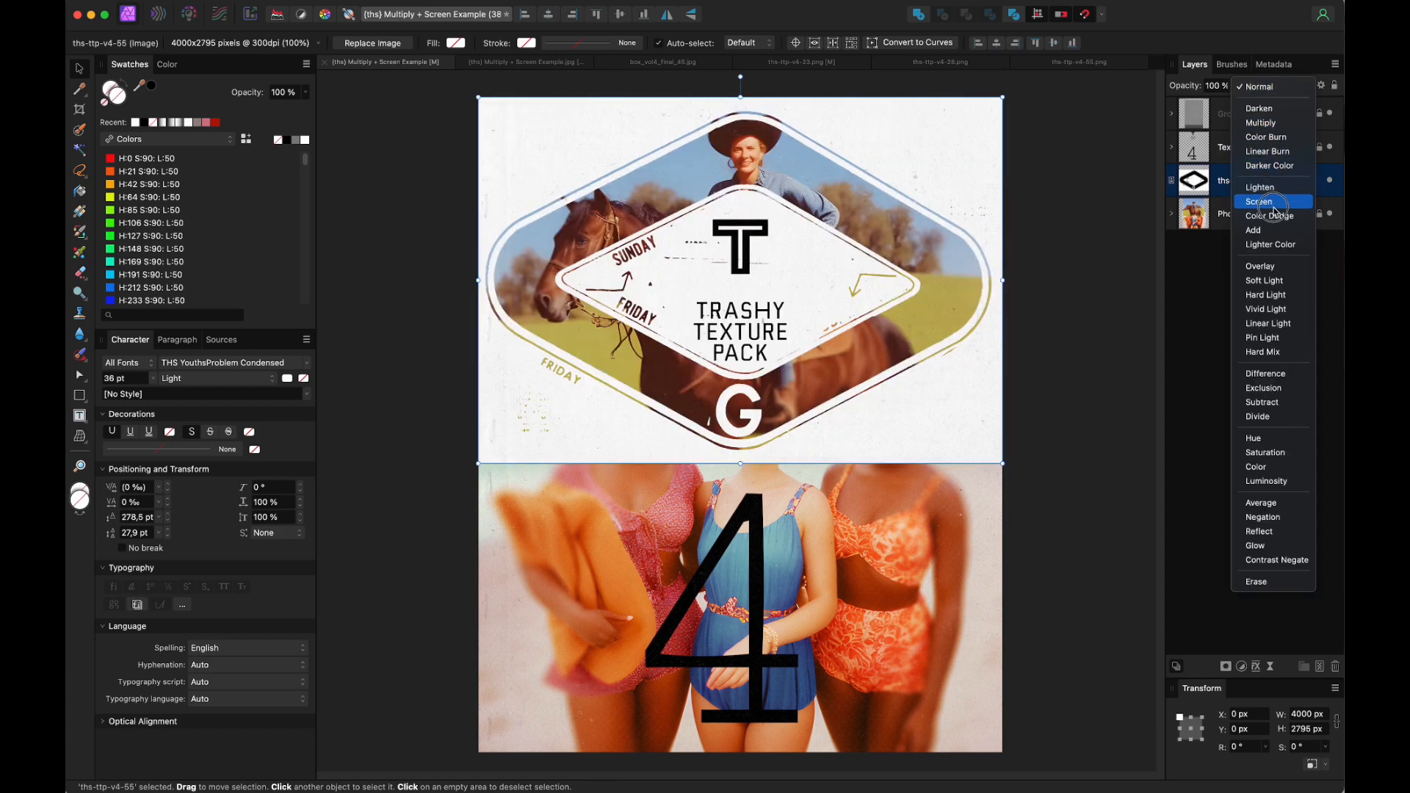
{"action": "left_click", "coordinate": [1273, 124]}
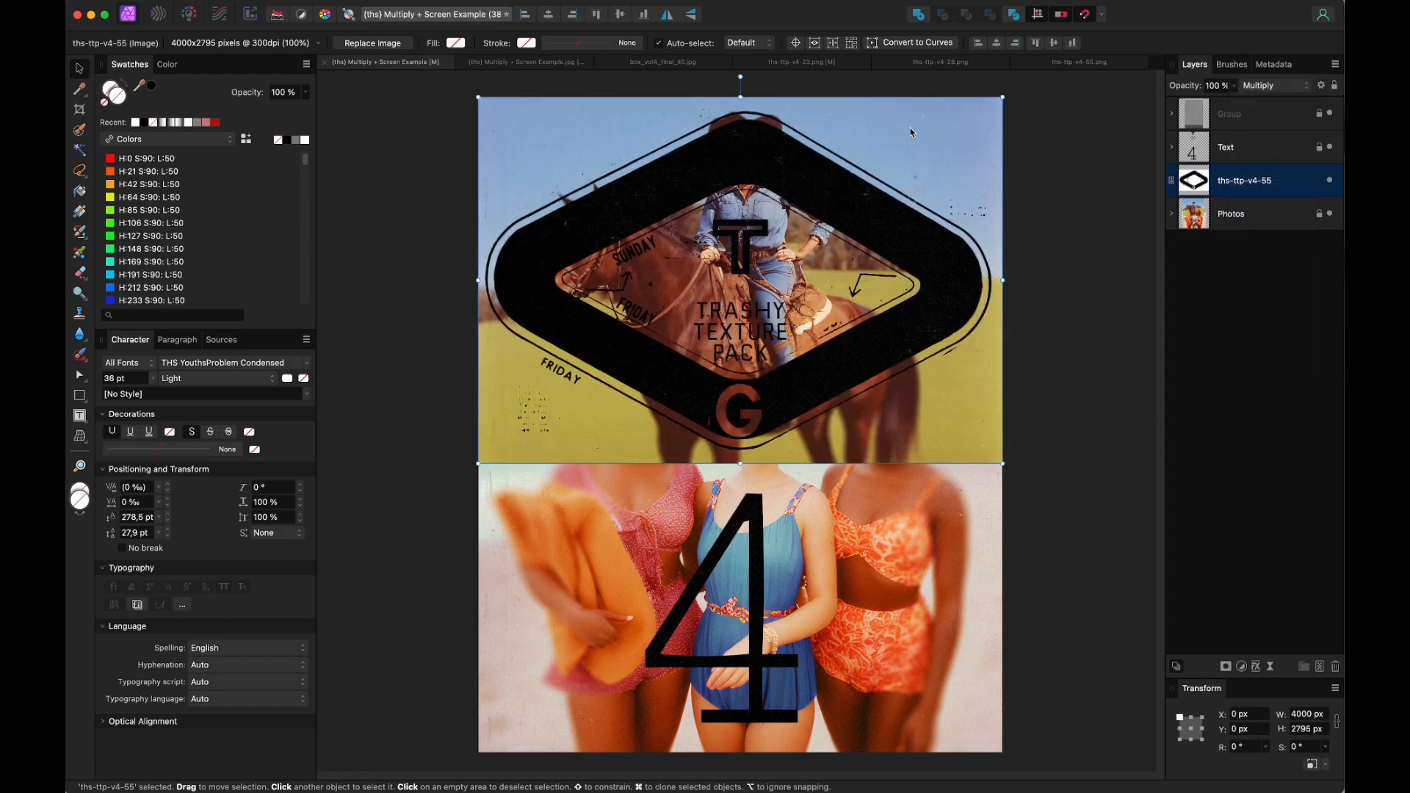
{"action": "left_click", "coordinate": [1265, 87]}
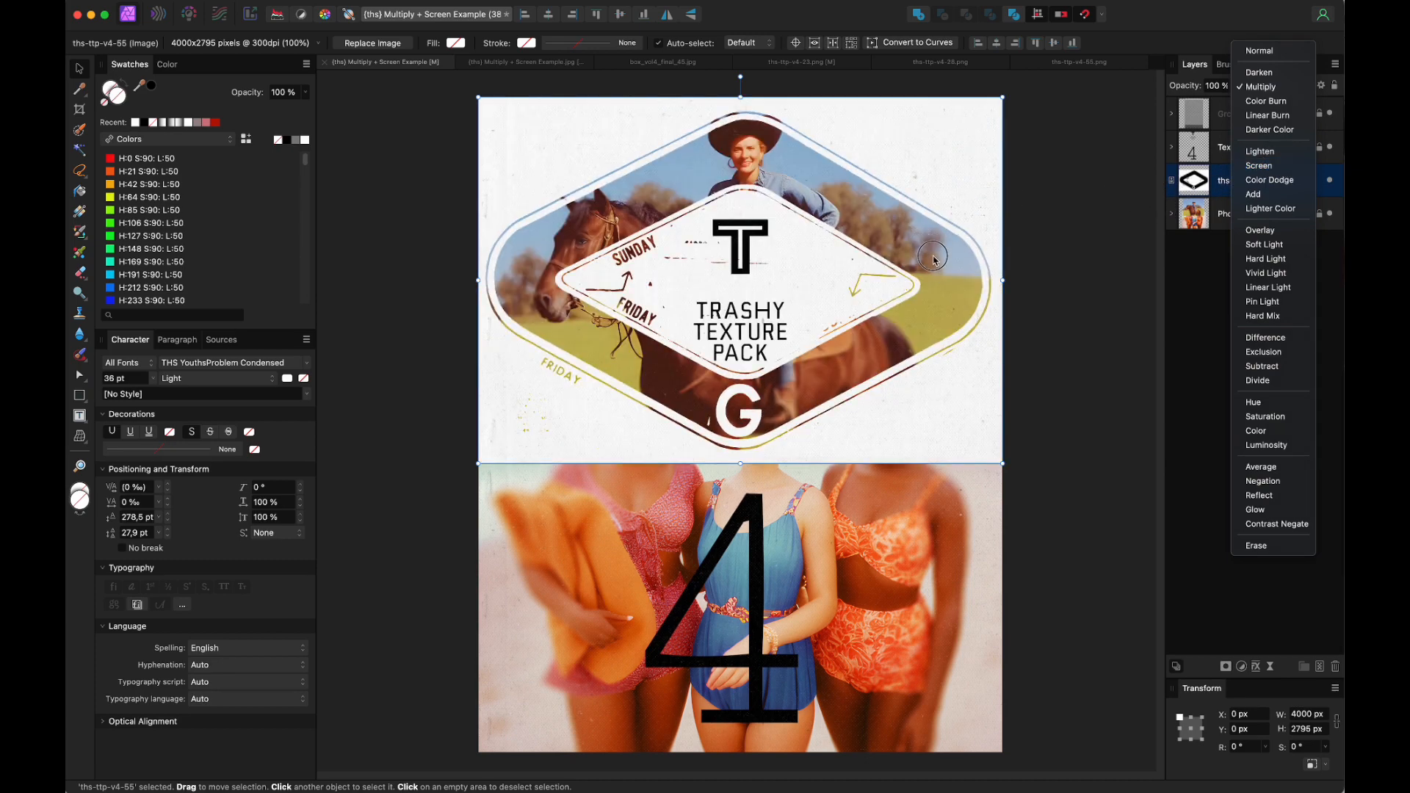
{"action": "left_click", "coordinate": [1286, 167]}
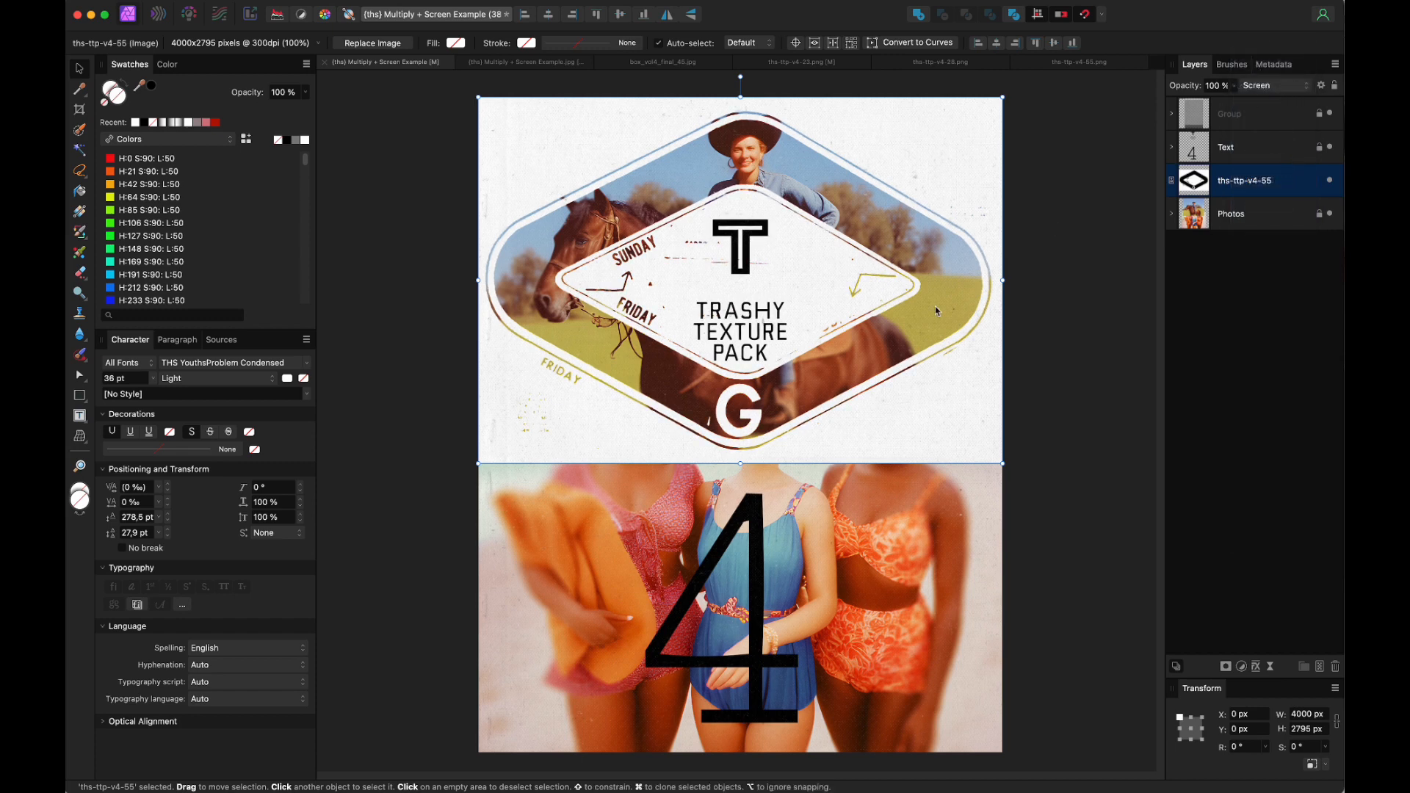
{"action": "left_click", "coordinate": [1036, 354]}
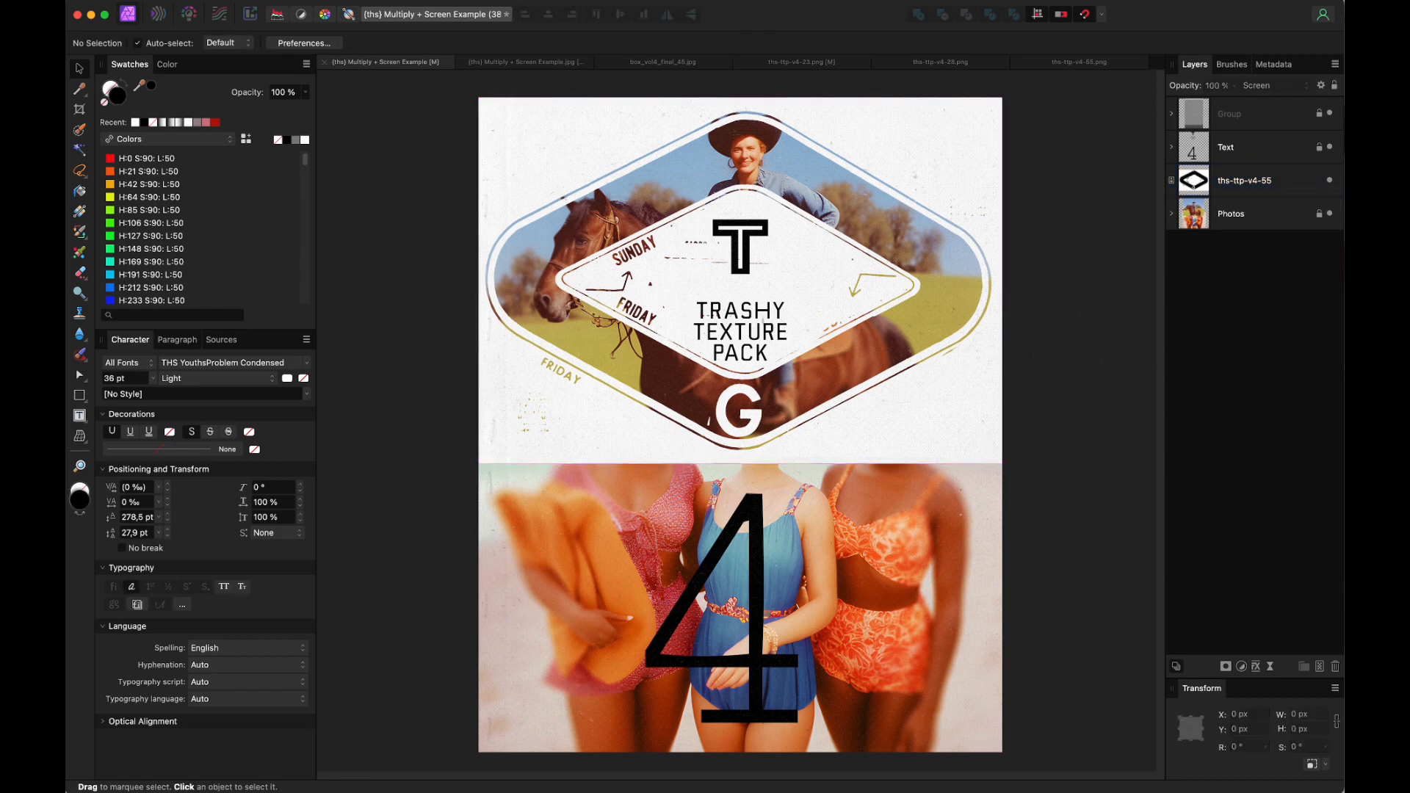
Step: Place the ths-ttp-v4-28 texture directly below the Text layer with Multiply blending, positioned at about X -168 px, Y 444 px
{"action": "left_click_drag", "start_coordinate": [980, 410], "coordinate": [795, 225]}
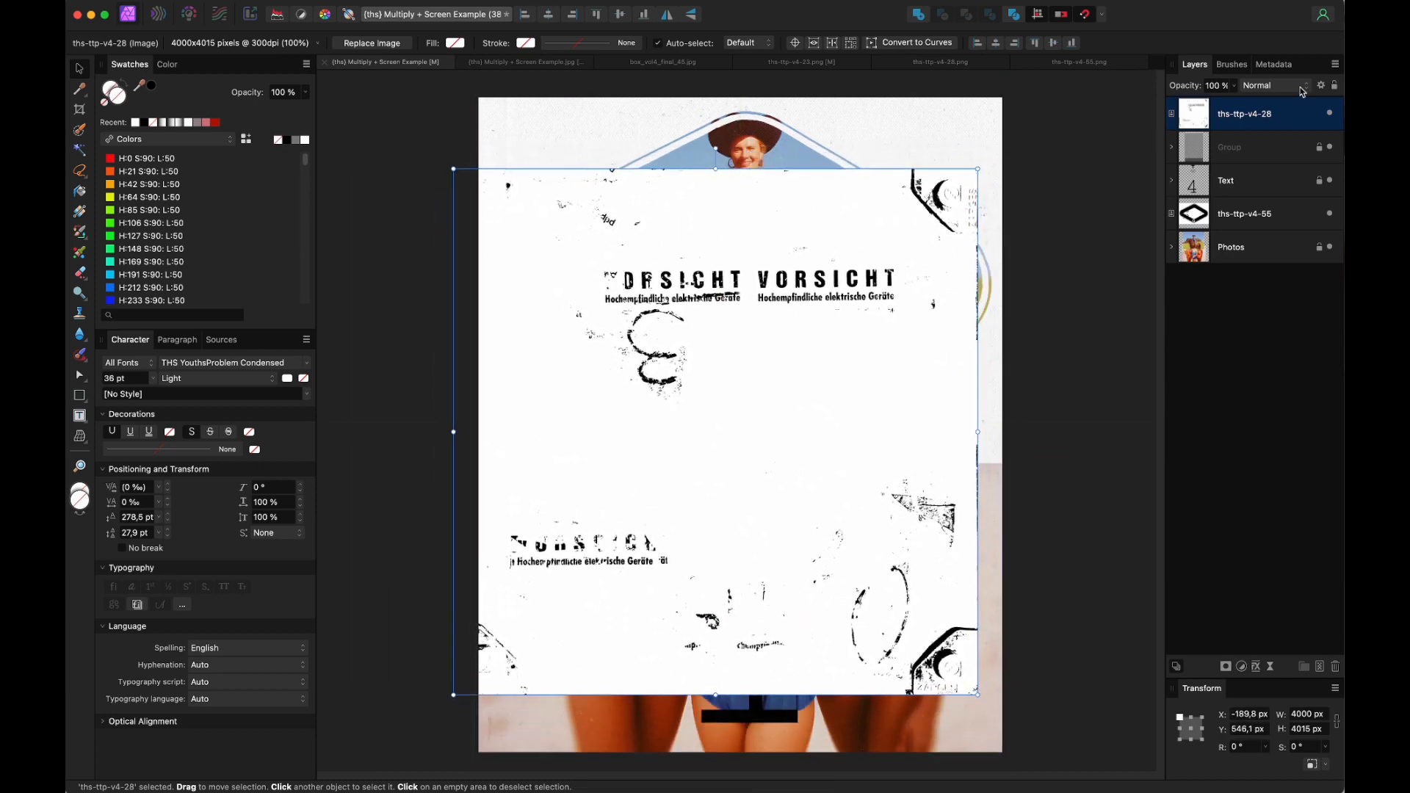
{"action": "left_click_drag", "start_coordinate": [1288, 110], "coordinate": [1257, 197]}
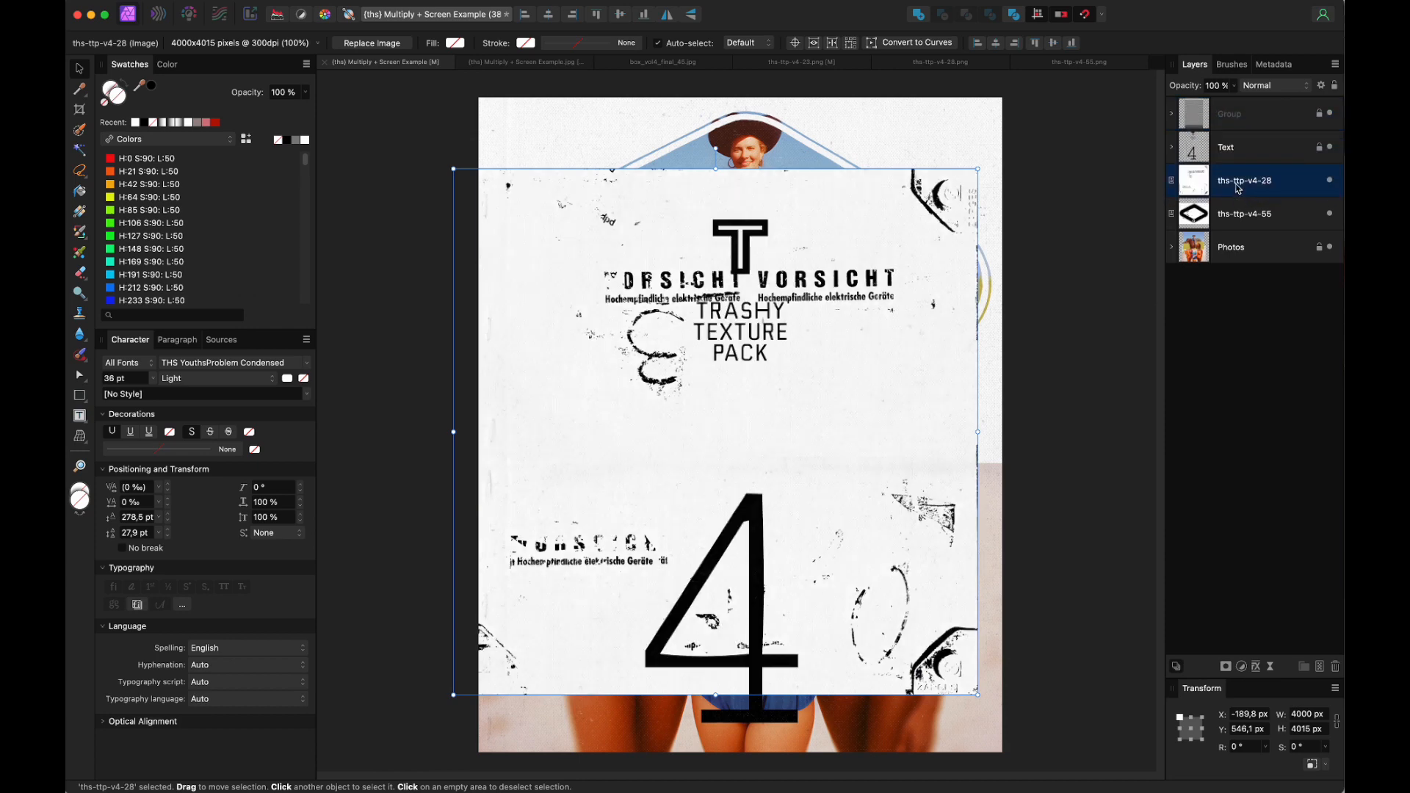
{"action": "left_click", "coordinate": [1273, 86]}
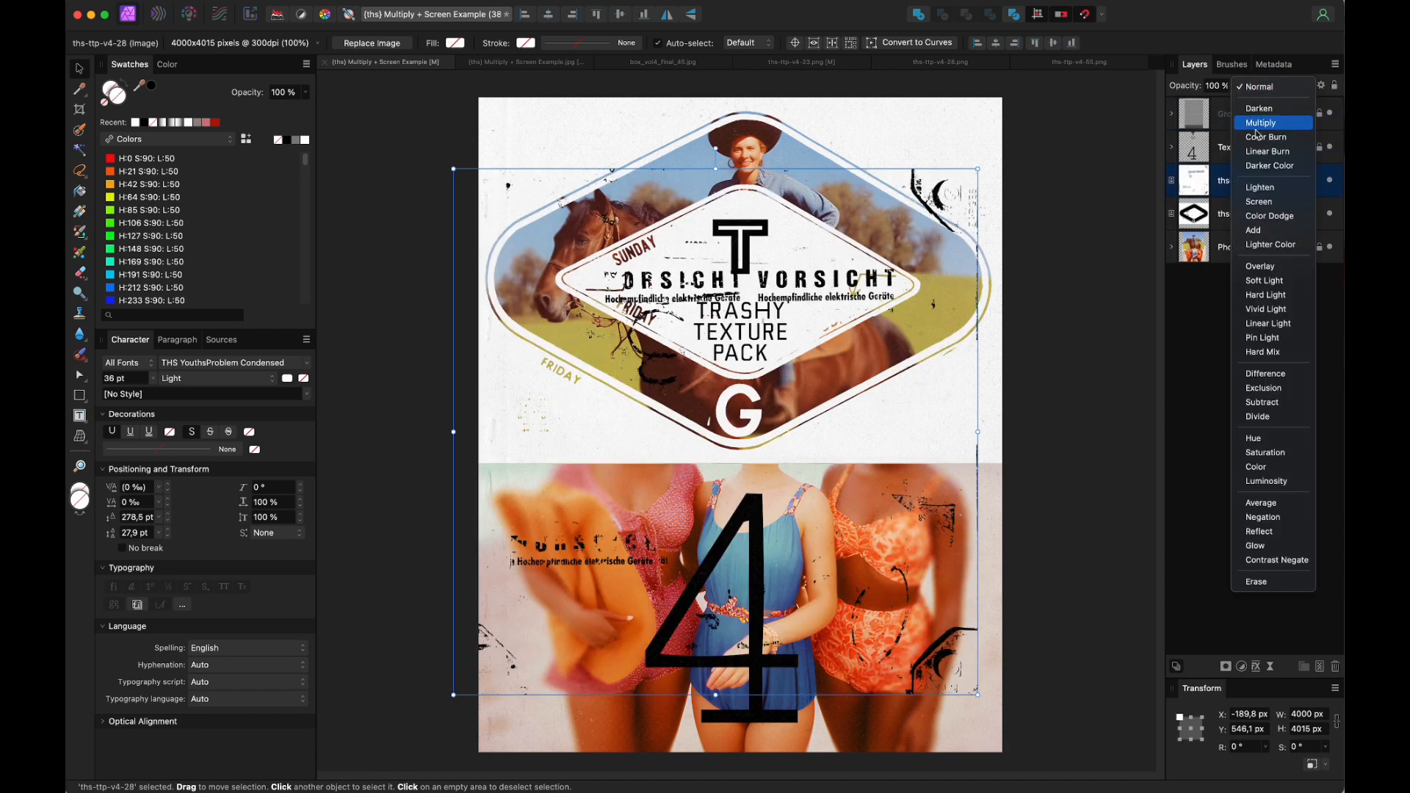
{"action": "left_click", "coordinate": [1261, 123]}
{"action": "mouse_move", "coordinate": [840, 303]}
{"action": "left_mouse_down"}
{"action": "mouse_move", "coordinate": [844, 270]}
{"action": "mouse_move", "coordinate": [845, 290]}
{"action": "left_mouse_up"}
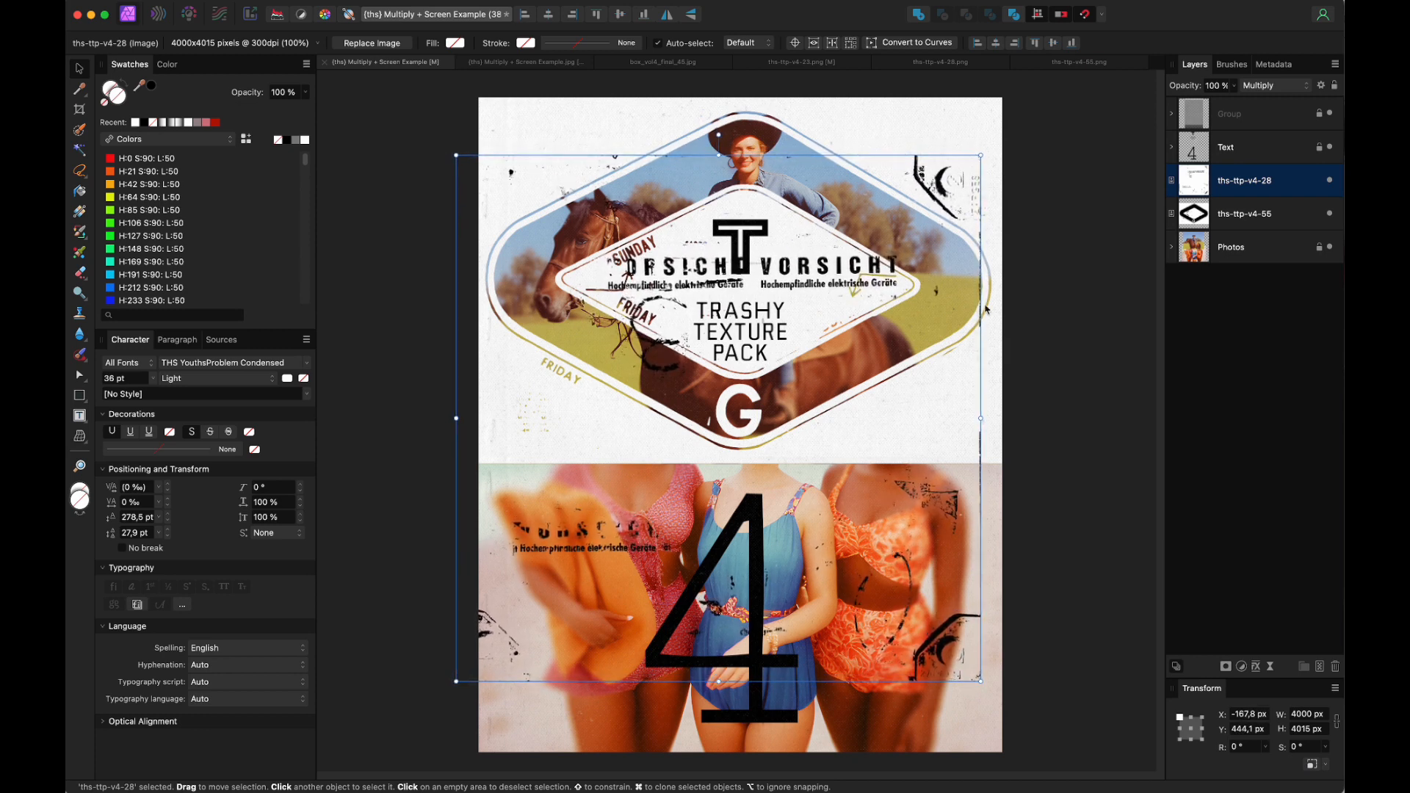
{"action": "left_click", "coordinate": [1043, 415]}
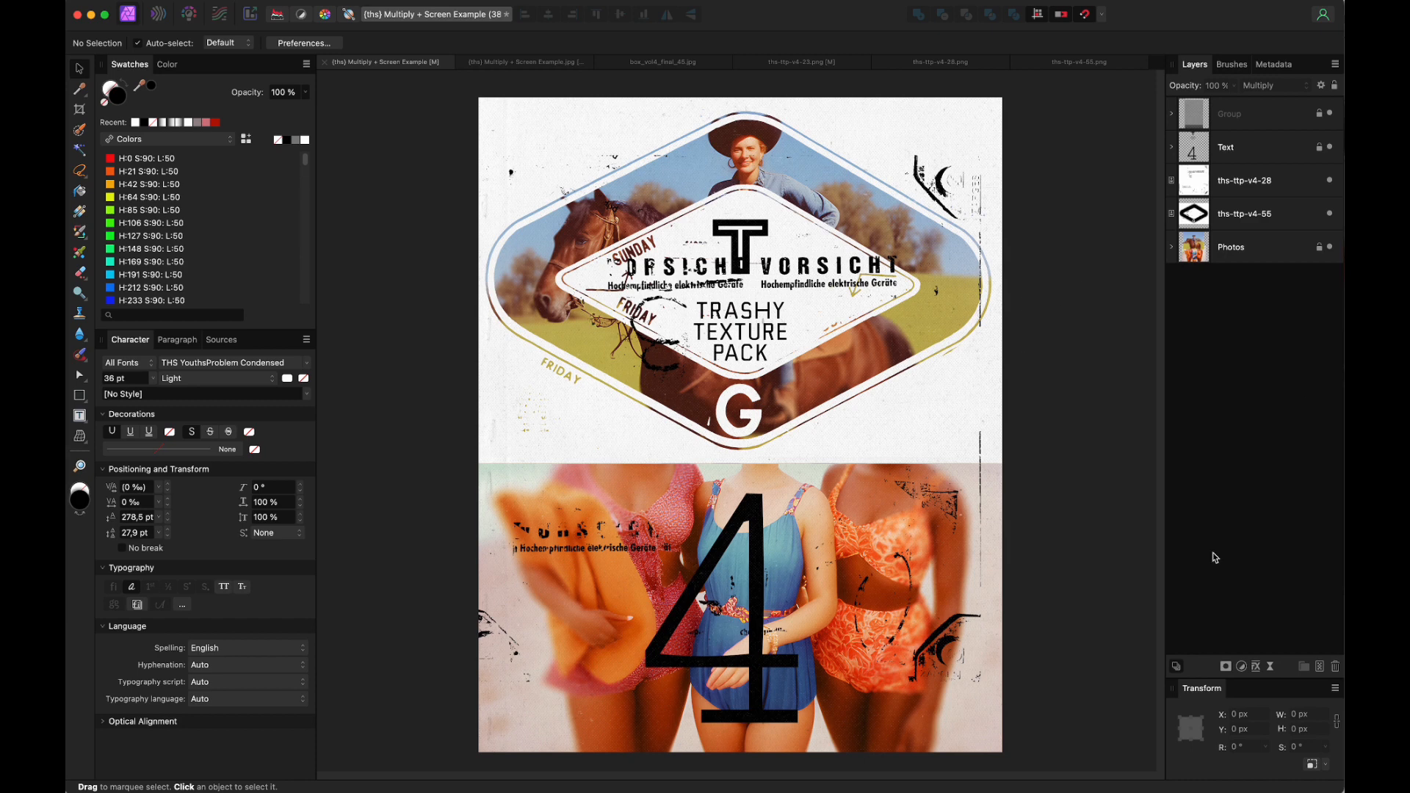
Step: Place the ths-ttp-v4-23 texture over the lower photo, scaled to the page width at about 3995 px
{"action": "left_click_drag", "start_coordinate": [1381, 448], "coordinate": [587, 418]}
{"action": "left_click_drag", "start_coordinate": [507, 230], "coordinate": [591, 615]}
{"action": "left_click_drag", "start_coordinate": [864, 541], "coordinate": [1012, 357]}
{"action": "left_click_drag", "start_coordinate": [789, 463], "coordinate": [790, 575]}
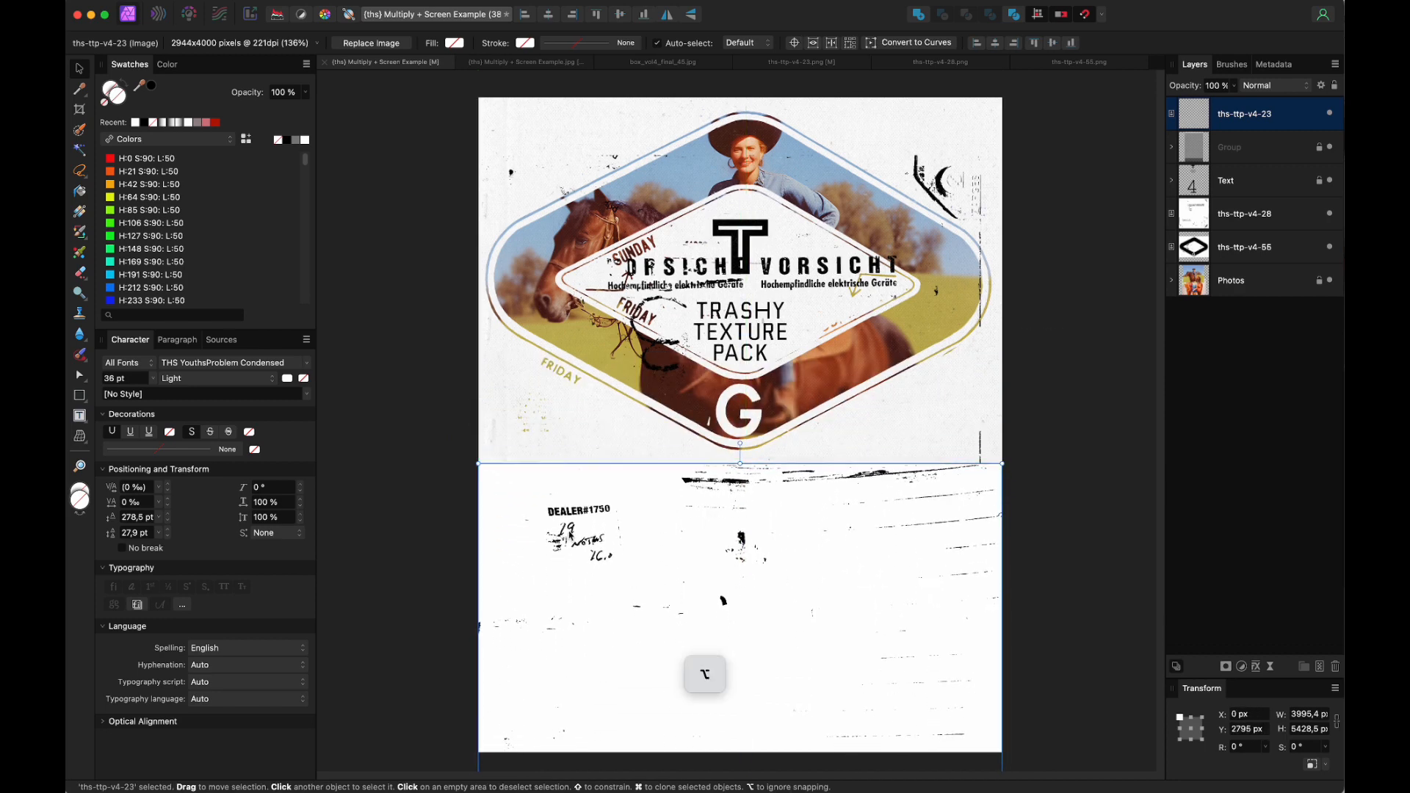
Step: Move the ths-ttp-v4-23 texture up so it starts at the page's upper edge
{"action": "scroll", "coordinate": [571, 535], "scroll_direction": "up", "scroll_amount": 5}
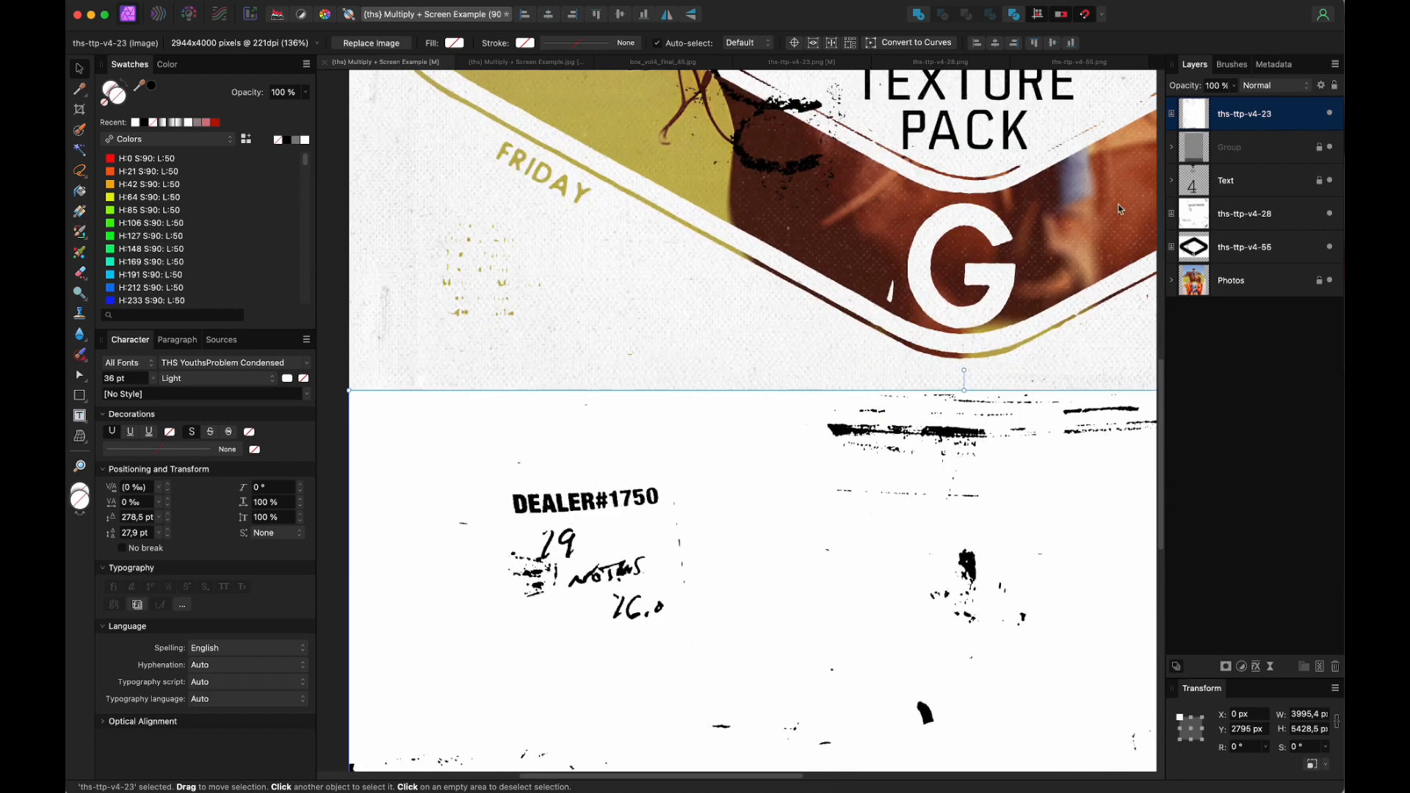
{"action": "left_click", "coordinate": [1270, 86]}
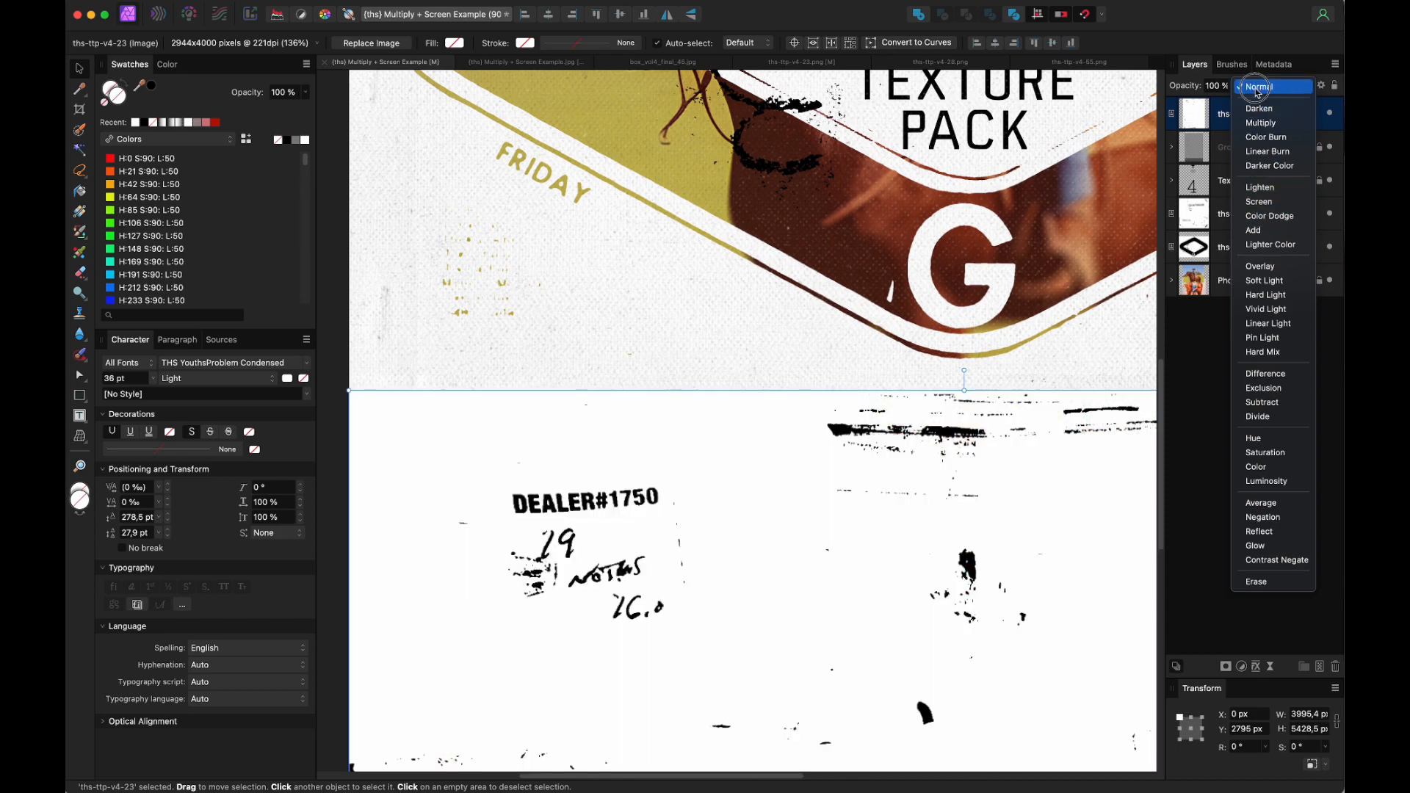
{"action": "key", "text": "Escape"}
{"action": "key", "text": "super+0"}
{"action": "left_click_drag", "start_coordinate": [611, 623], "coordinate": [748, 262]}
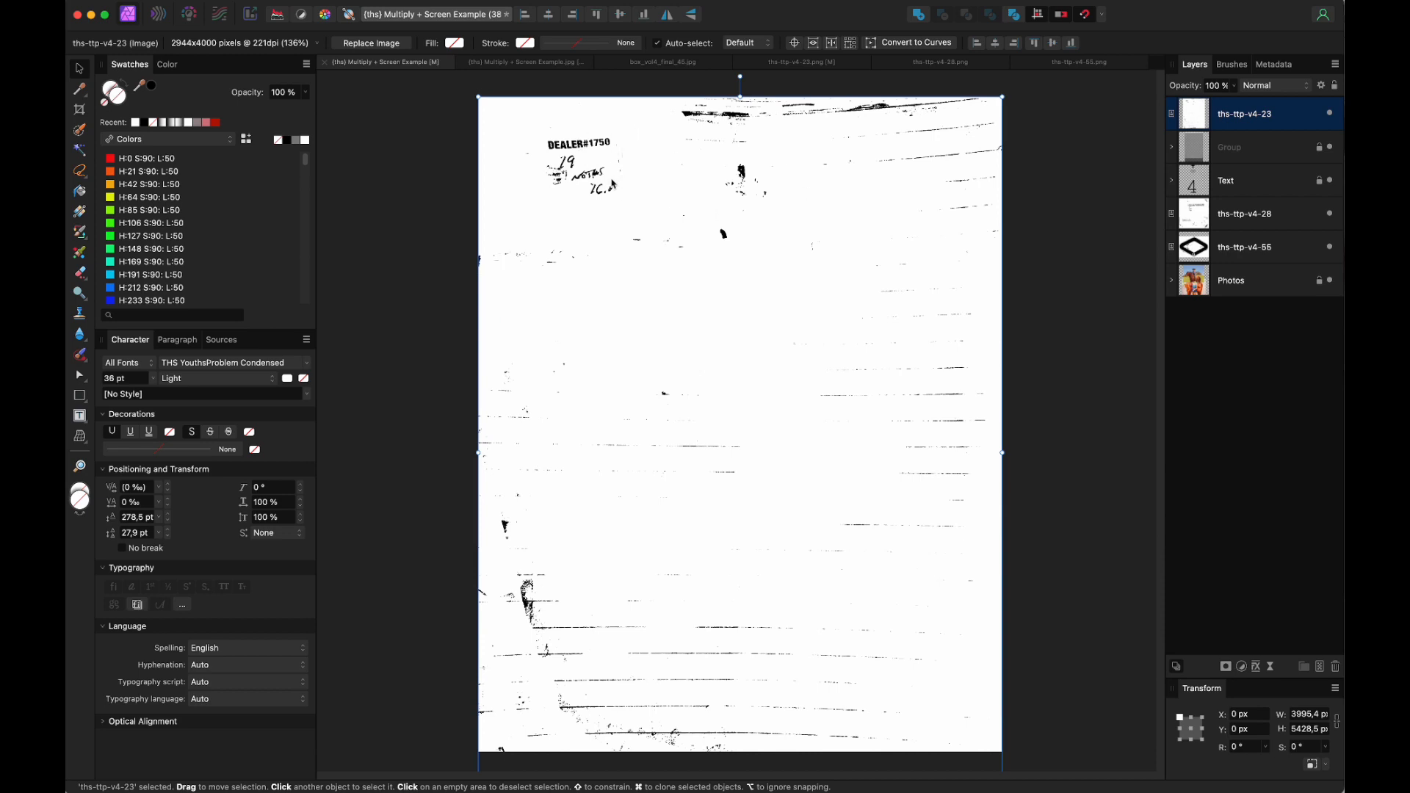
Step: Add an Invert adjustment and nest it onto the ths-ttp-v4-23 texture layer
{"action": "left_click", "coordinate": [1241, 667]}
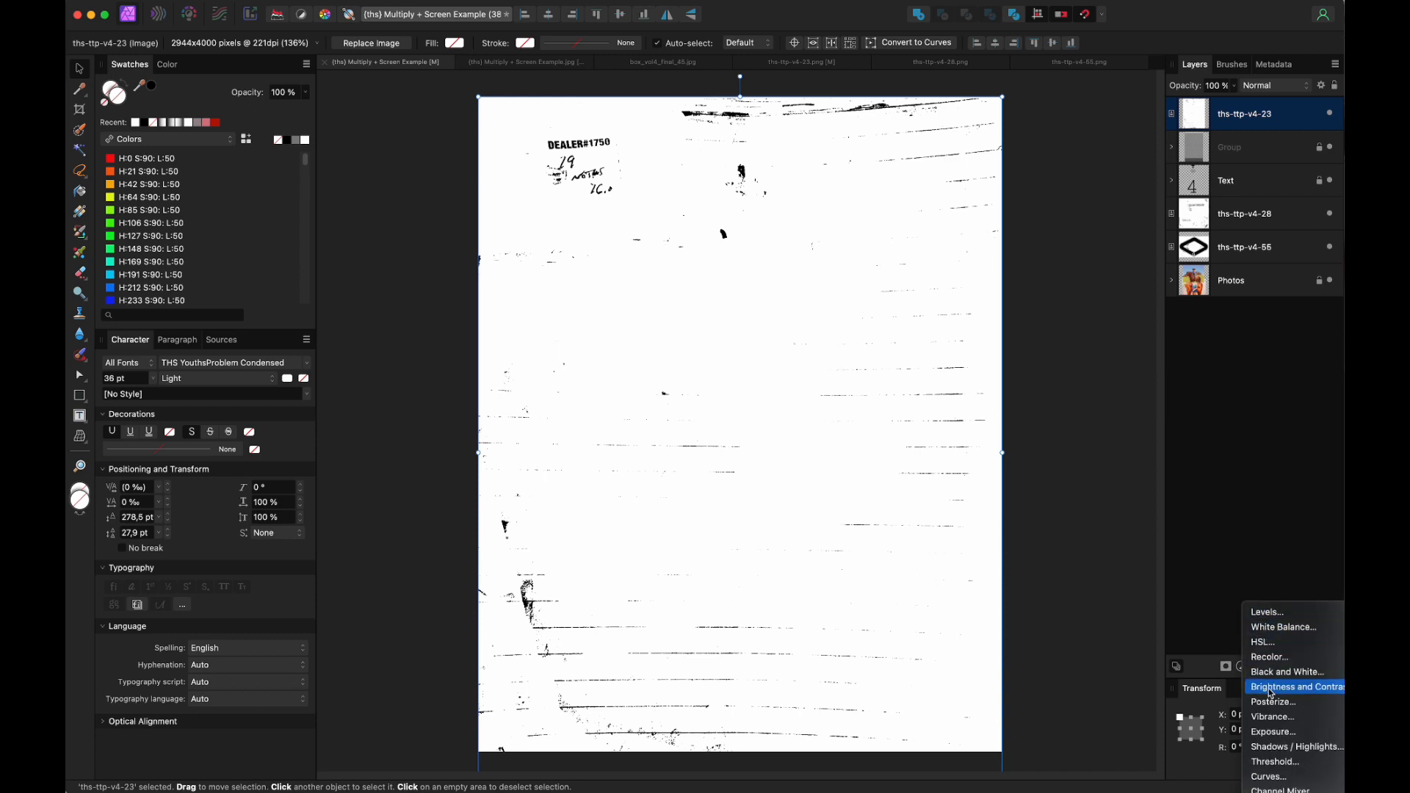
{"action": "scroll", "coordinate": [1271, 693], "scroll_direction": "down", "scroll_amount": 3}
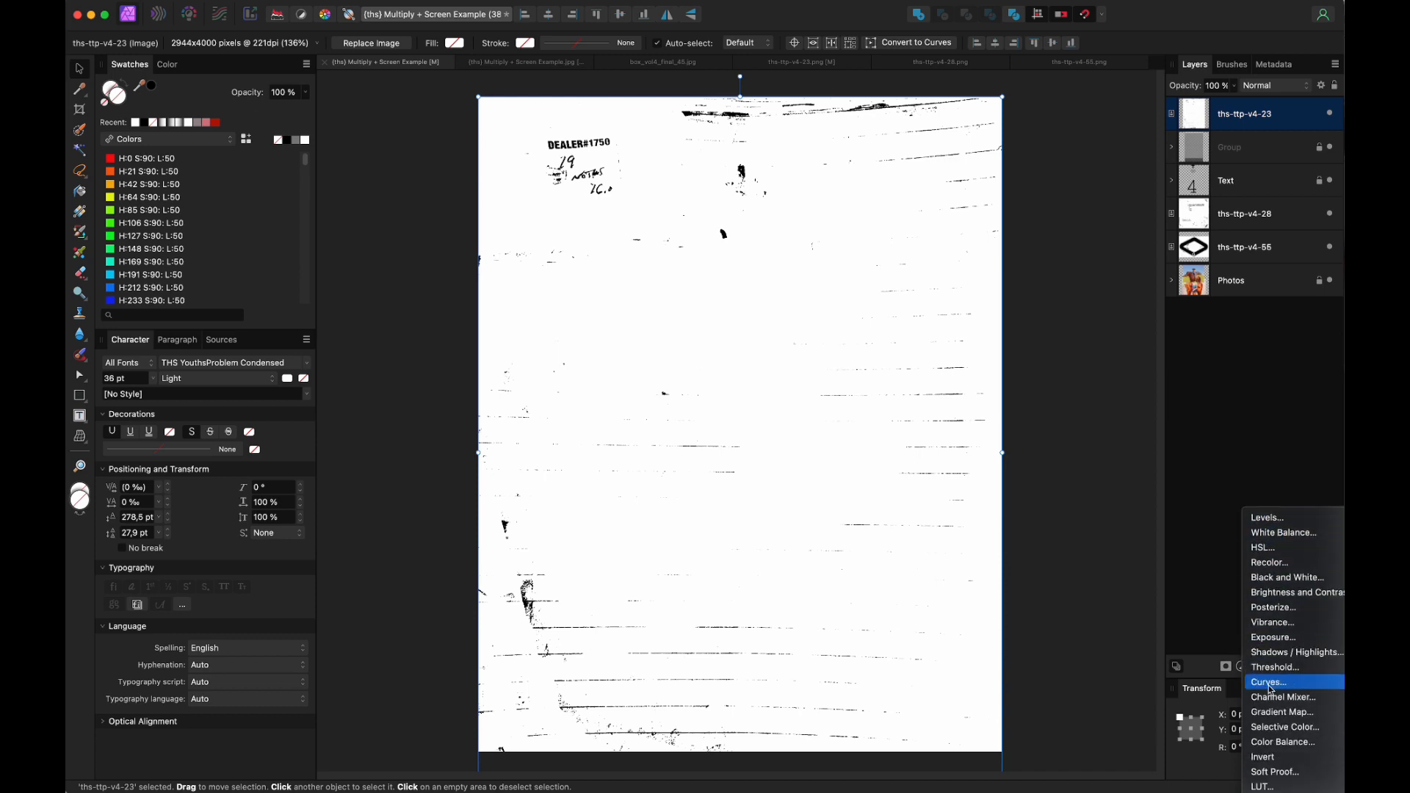
{"action": "left_click", "coordinate": [1288, 760]}
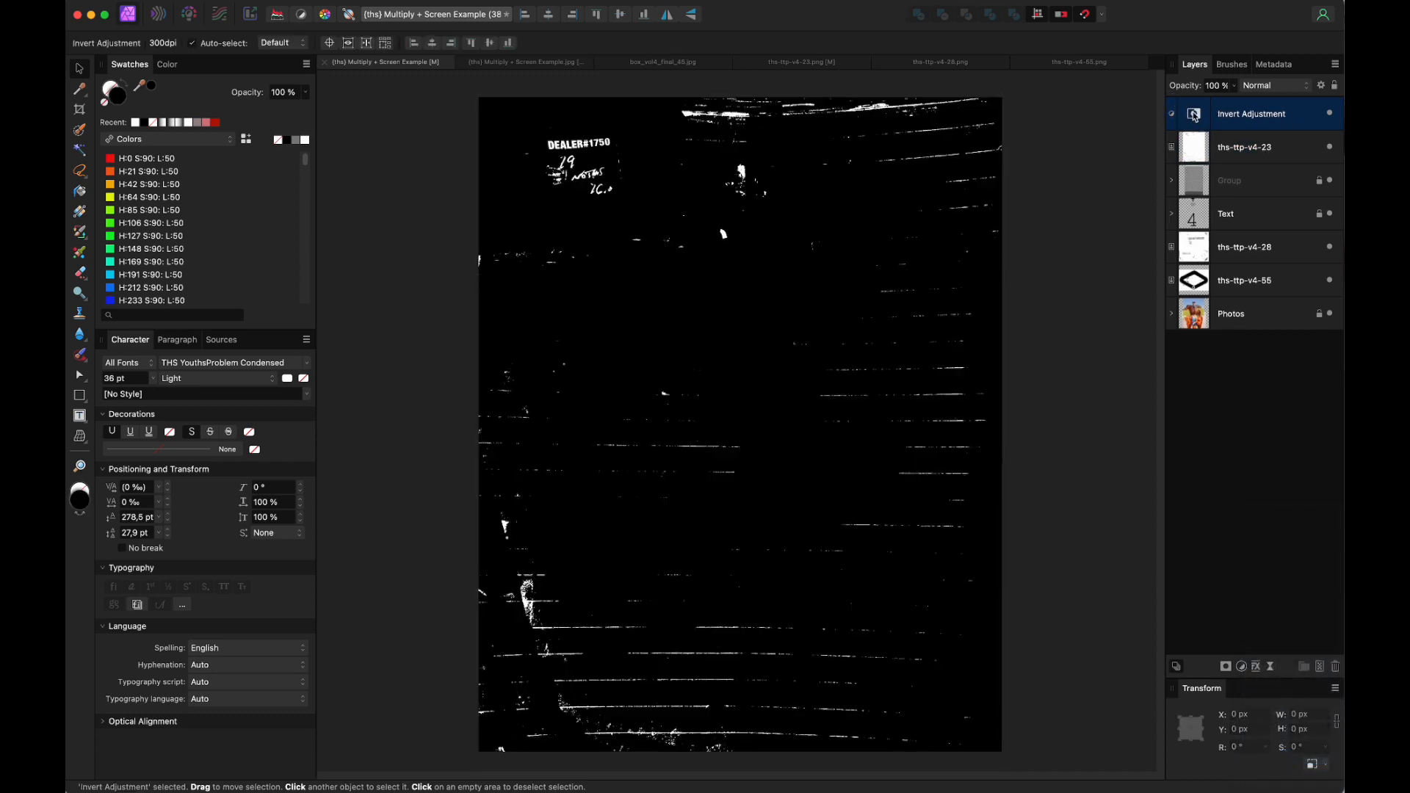
{"action": "left_click_drag", "start_coordinate": [1194, 120], "coordinate": [1199, 147]}
Step: Move the inverted ths-ttp-v4-23 texture down over the lower photo and set its blend mode to Screen
{"action": "left_click_drag", "start_coordinate": [658, 213], "coordinate": [780, 230]}
{"action": "left_click_drag", "start_coordinate": [701, 291], "coordinate": [658, 575]}
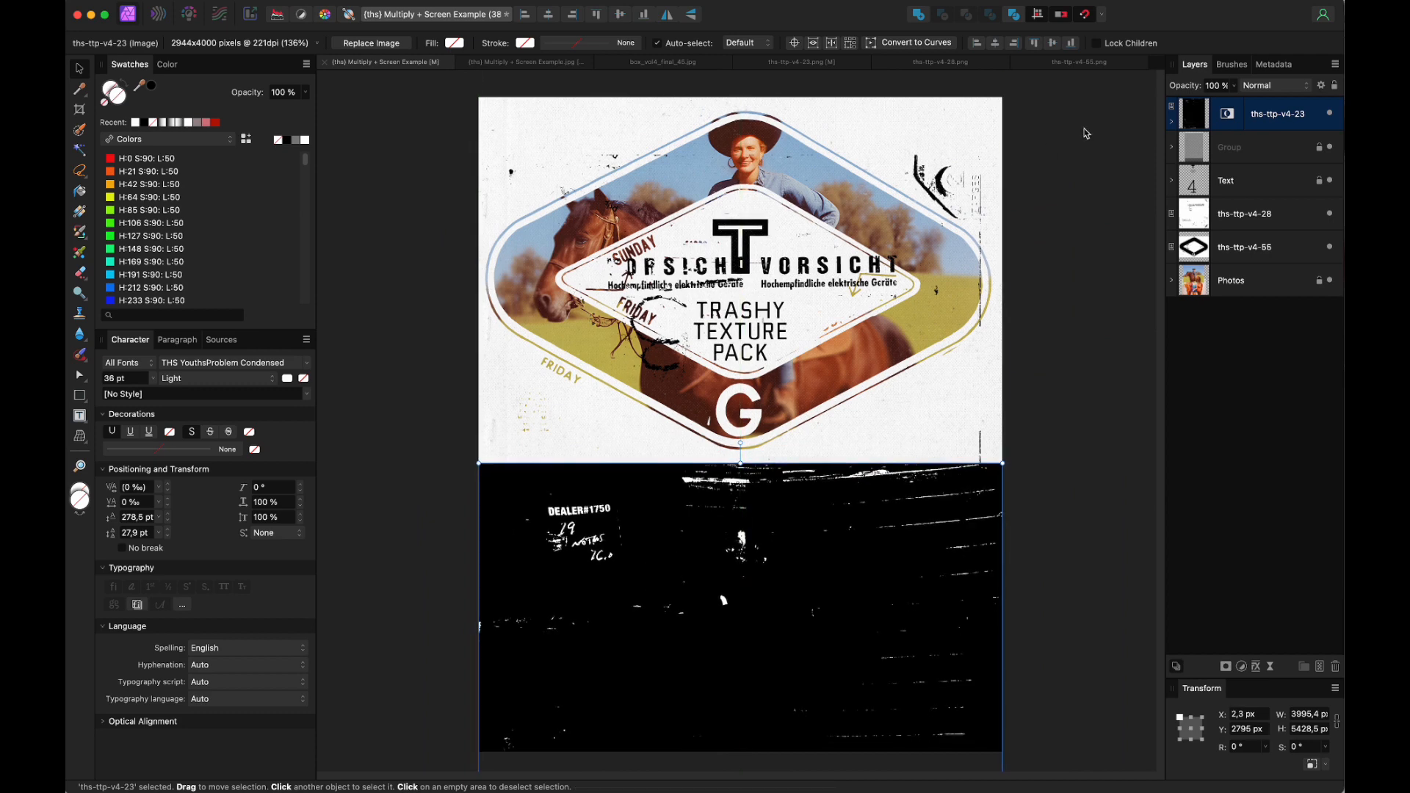
{"action": "left_click", "coordinate": [1274, 84]}
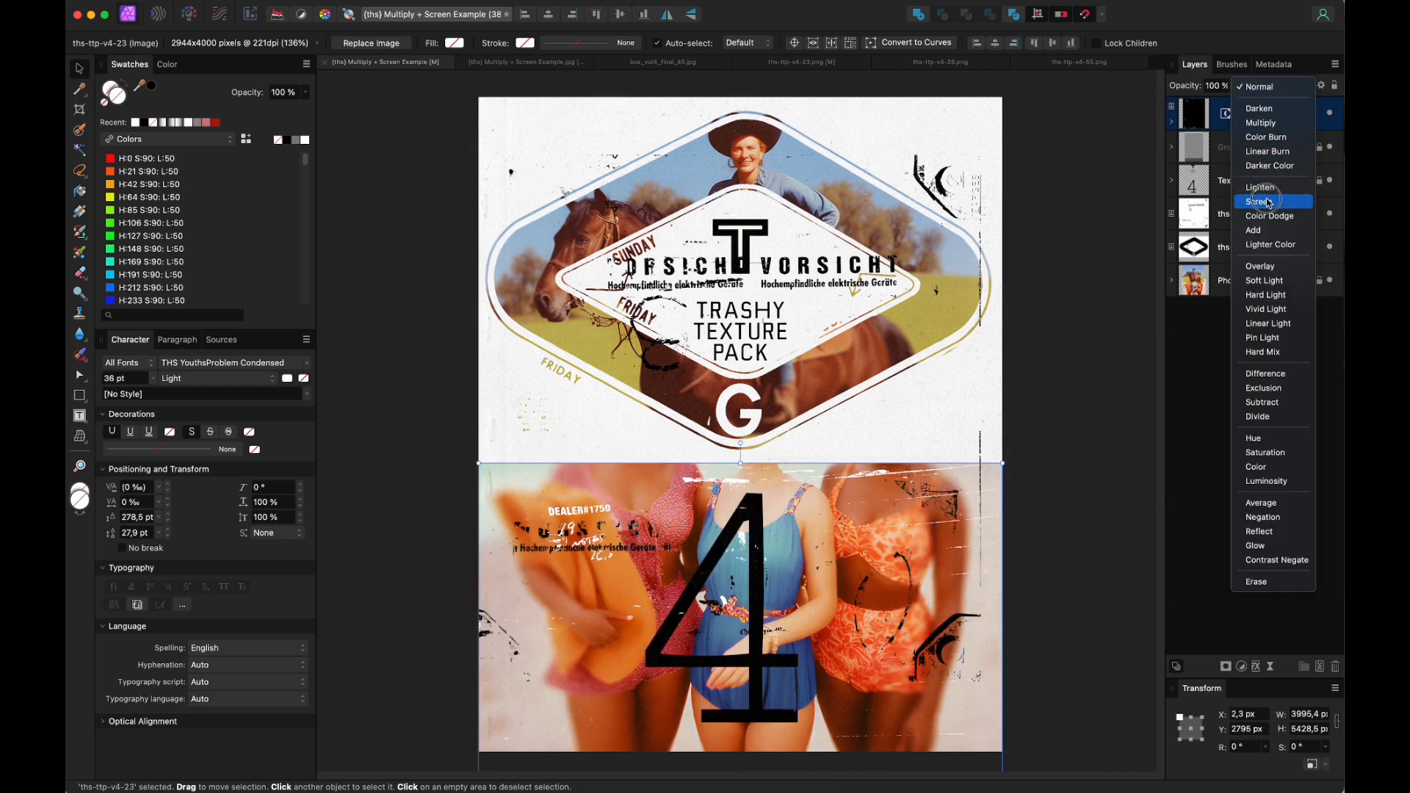
{"action": "left_click", "coordinate": [1268, 202]}
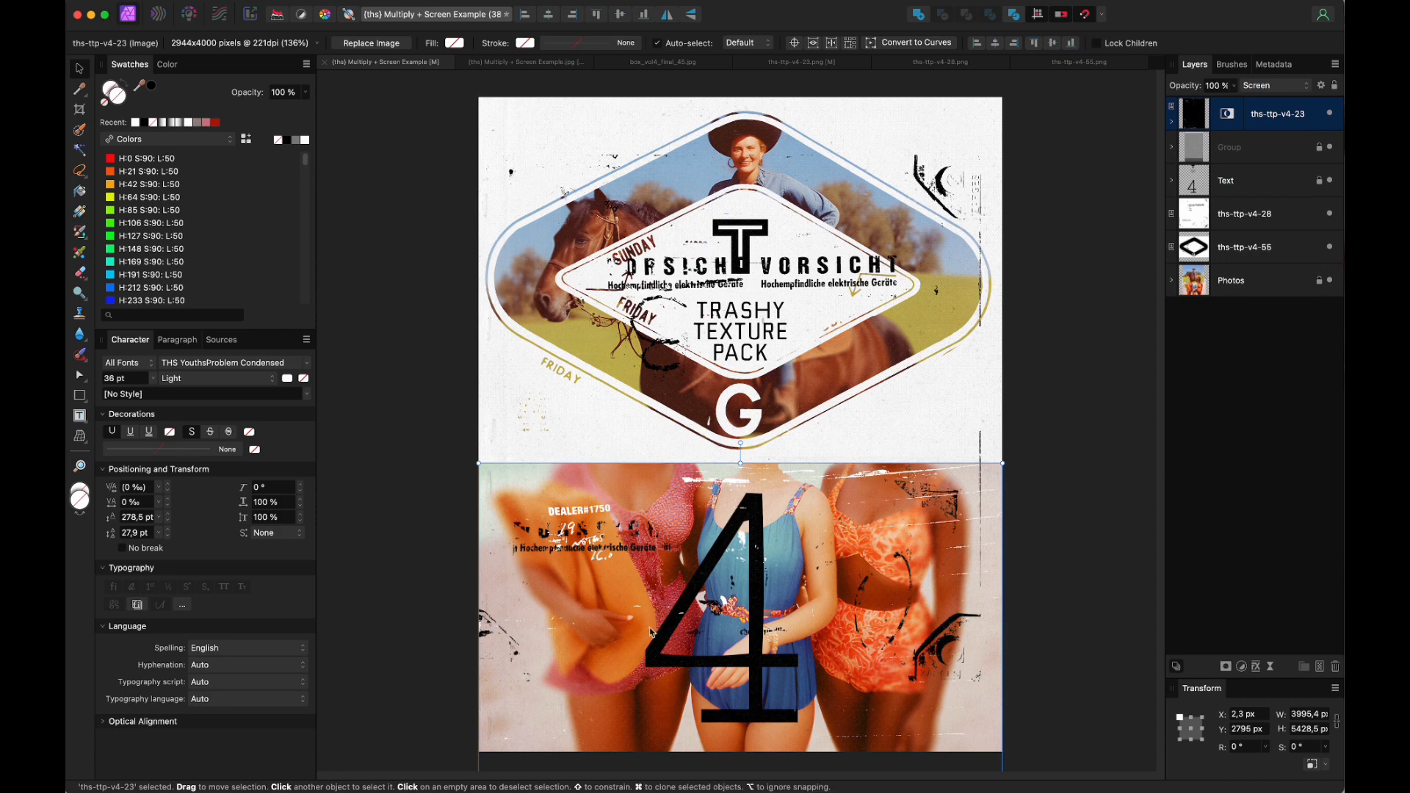
Step: Duplicate the ths-ttp-v4-23 texture and rotate the copy 90°, aligning its upper edge with the lower photo
{"action": "scroll", "coordinate": [654, 628], "scroll_direction": "up", "scroll_amount": 3}
{"action": "scroll", "coordinate": [658, 596], "scroll_direction": "up", "scroll_amount": 5}
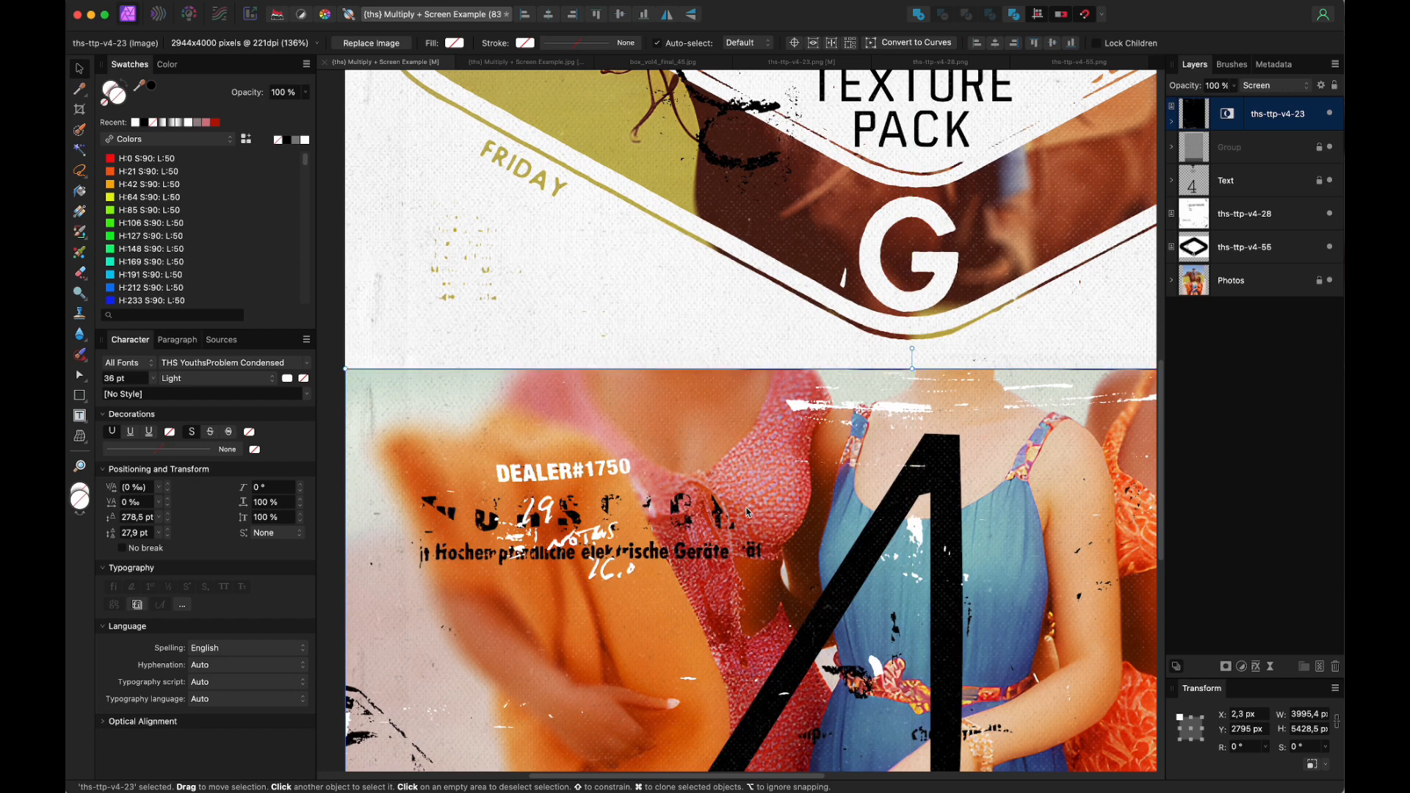
{"action": "scroll", "coordinate": [748, 512], "scroll_direction": "down", "scroll_amount": 5}
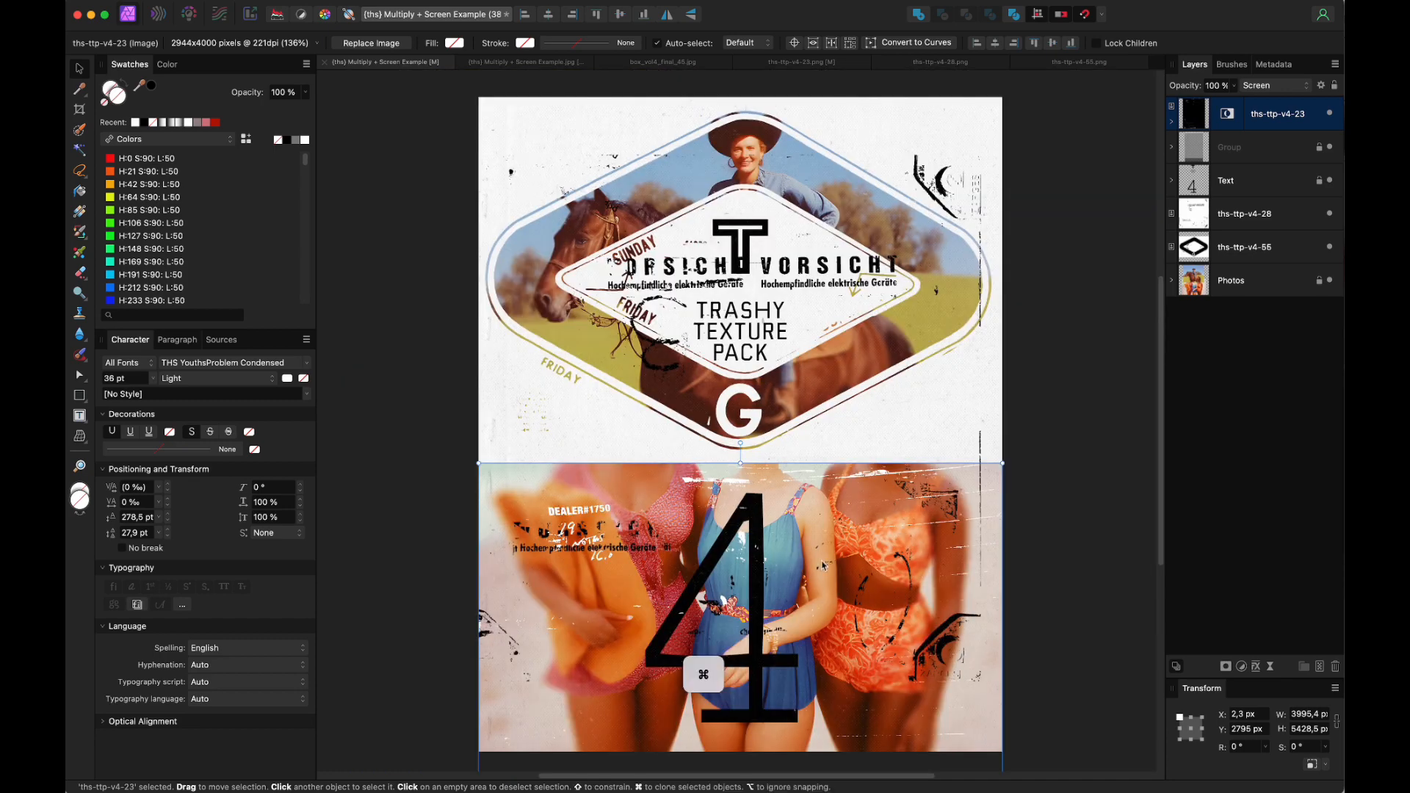
{"action": "key", "text": "super+j"}
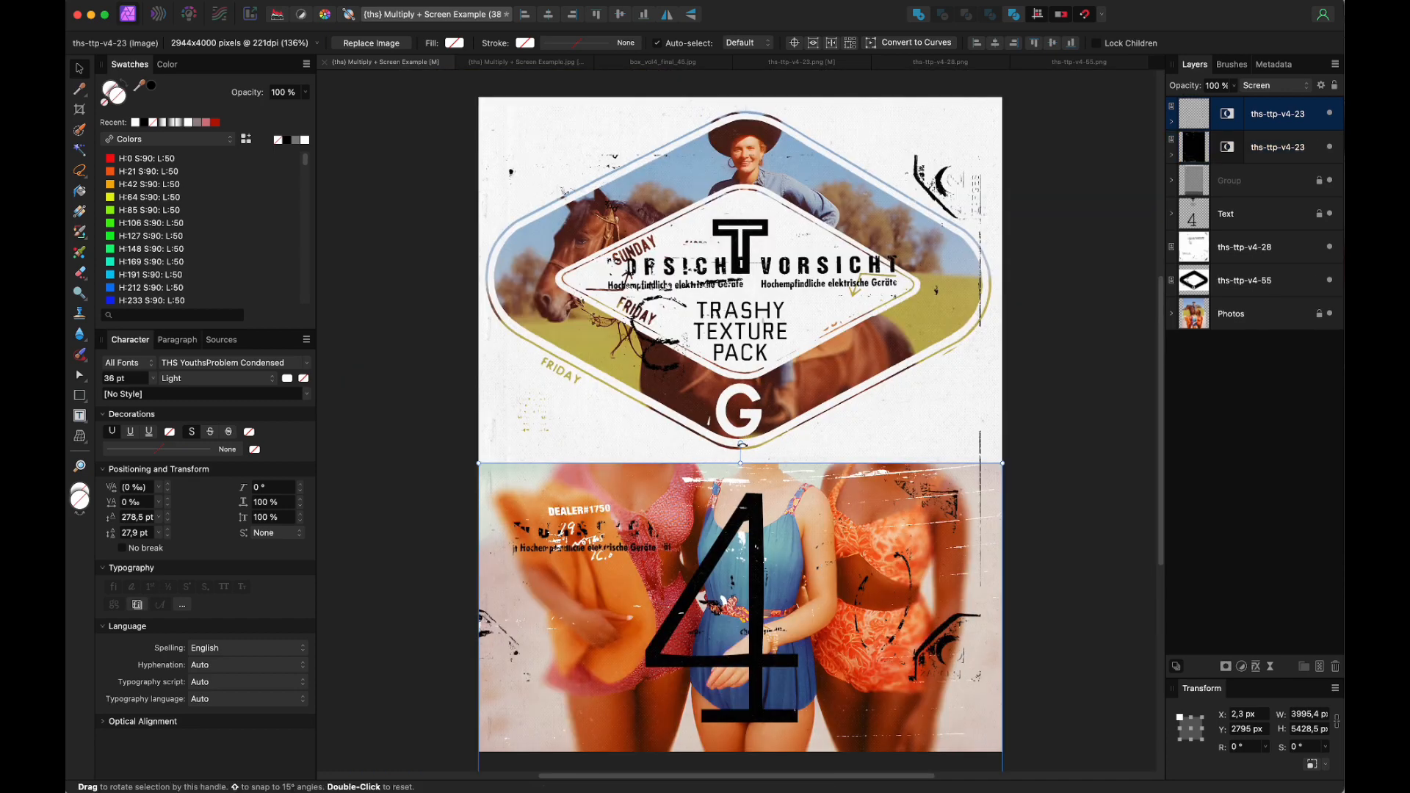
{"action": "left_click_drag", "start_coordinate": [718, 444], "coordinate": [373, 775]}
{"action": "left_click_drag", "start_coordinate": [766, 633], "coordinate": [766, 540]}
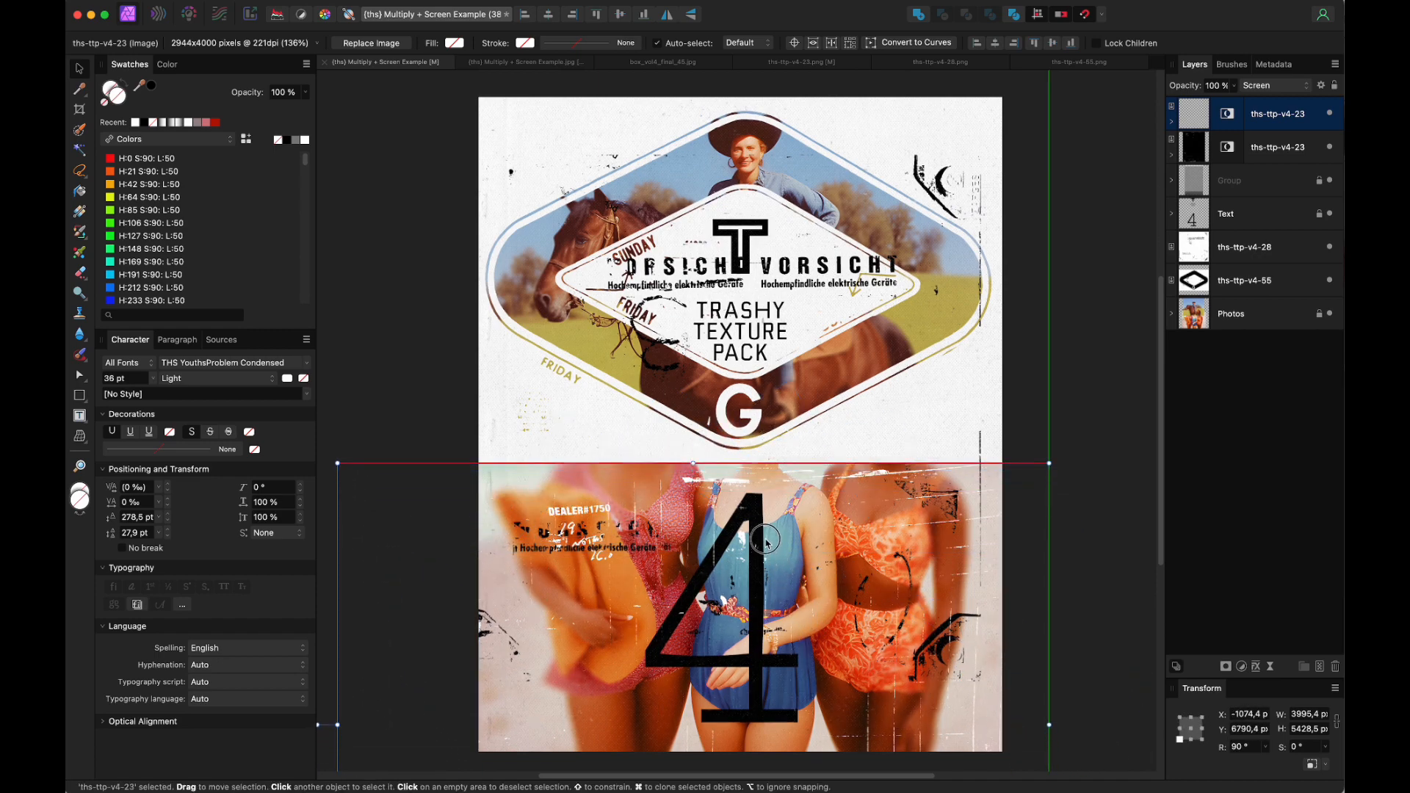
Step: Move both ths-ttp-v4-23 texture layers together directly below the Text layer
{"action": "left_click", "coordinate": [1283, 138]}
{"action": "left_click", "coordinate": [1284, 120], "text": "shift"}
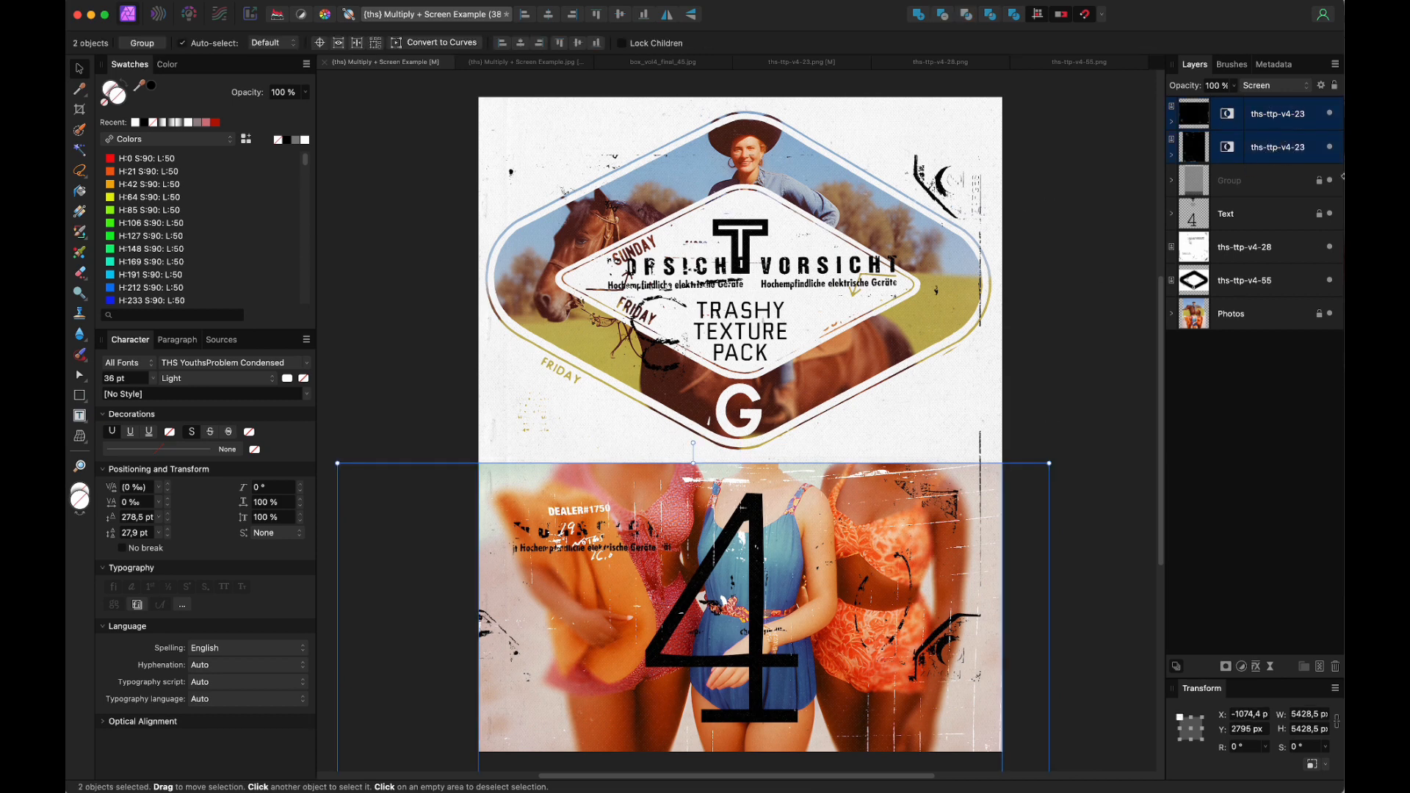
{"action": "left_click_drag", "start_coordinate": [1280, 154], "coordinate": [1270, 236]}
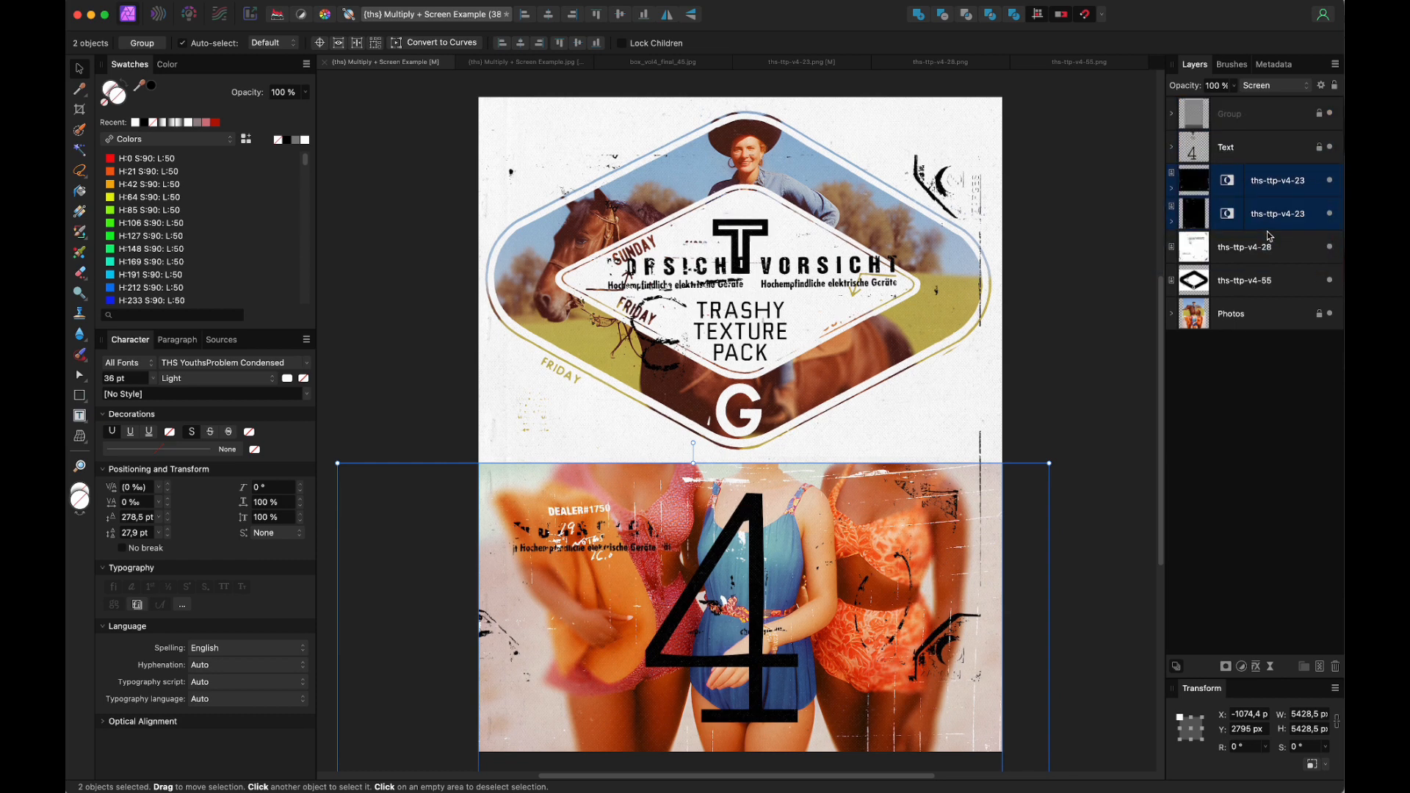
{"action": "left_click", "coordinate": [1077, 361]}
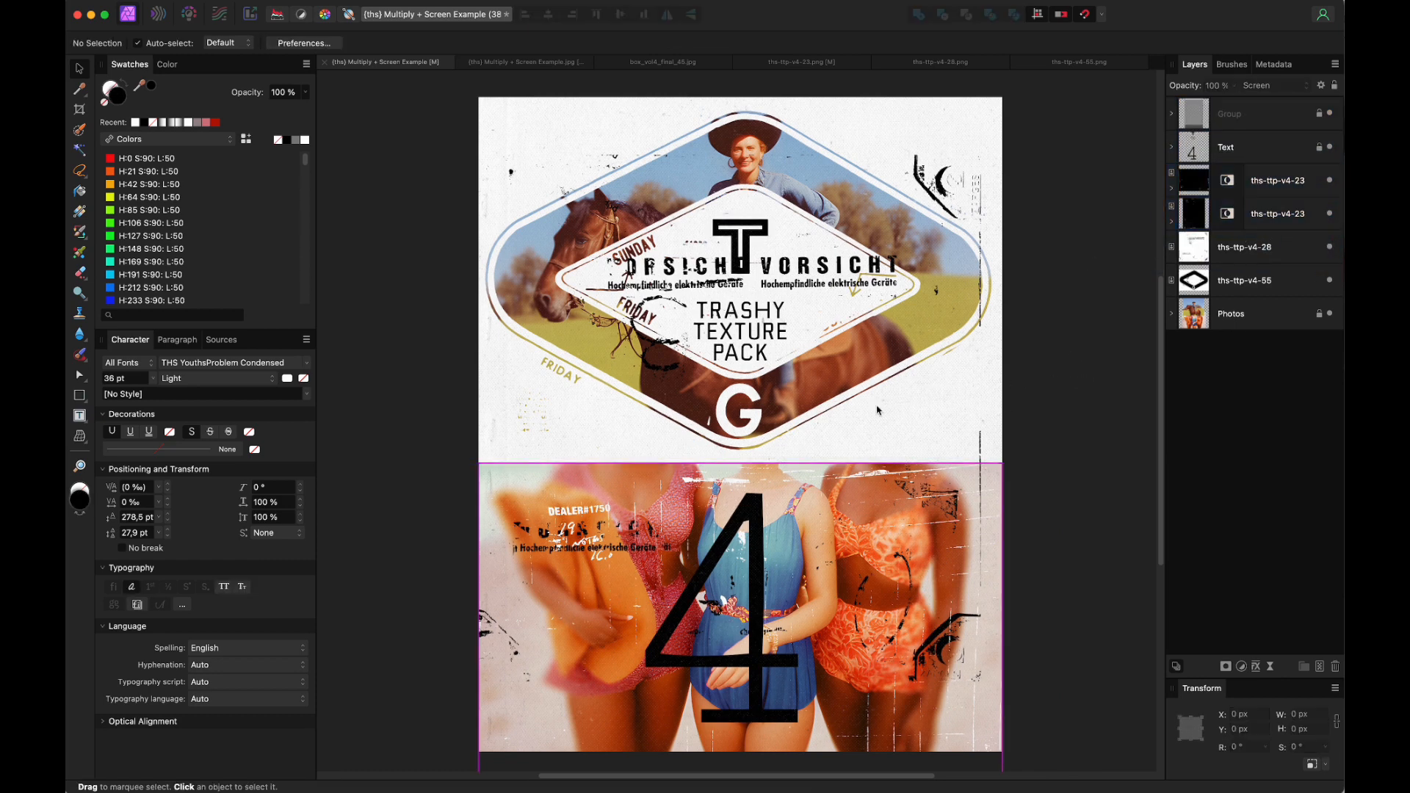